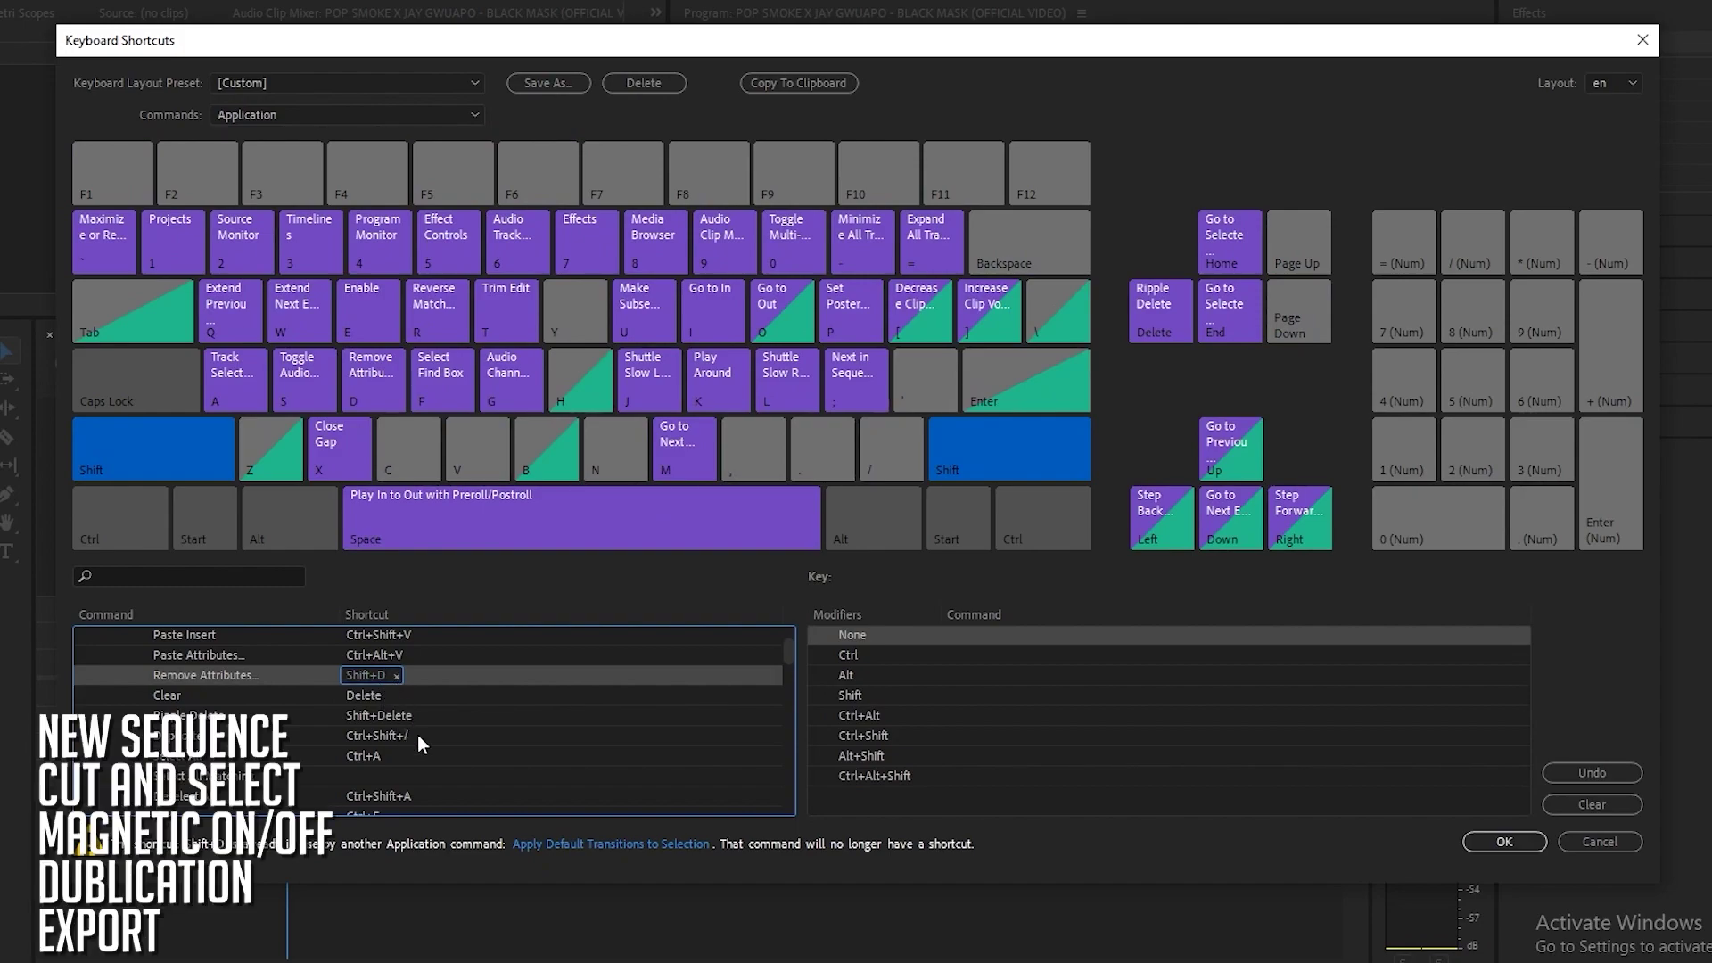
# Check the Shift-modified shortcuts, and close the Keyboard Shortcuts dialog without applying changes.
pyautogui.press('shift')
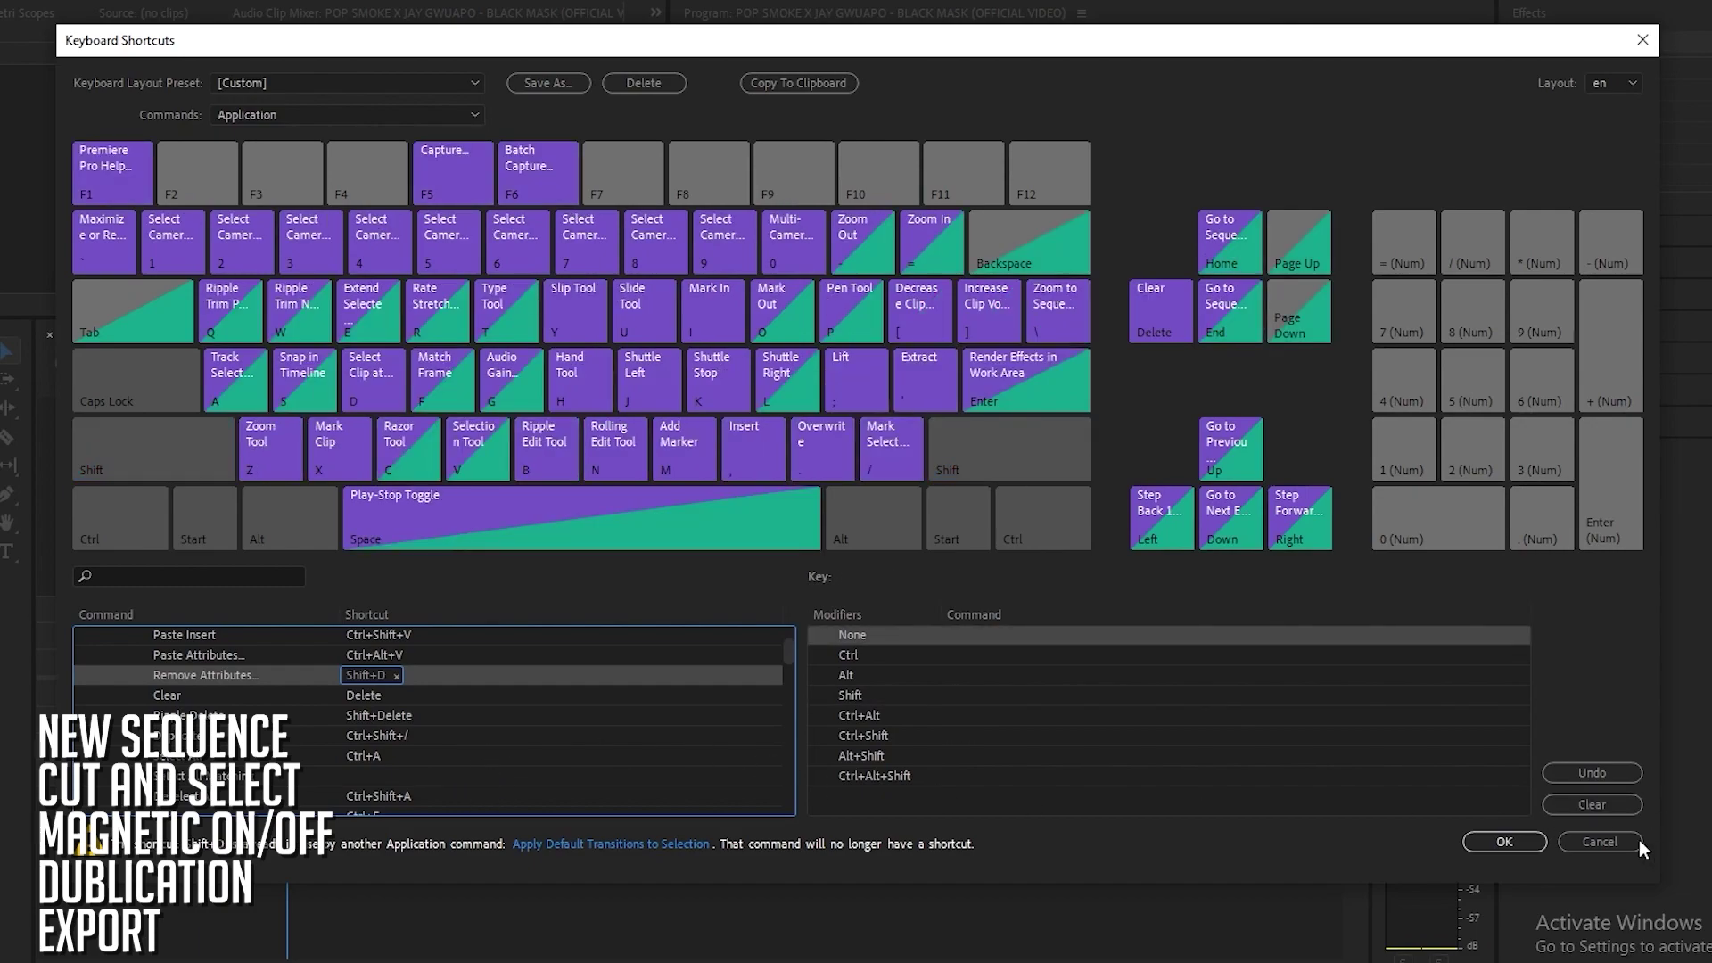
pyautogui.click(1599, 842)
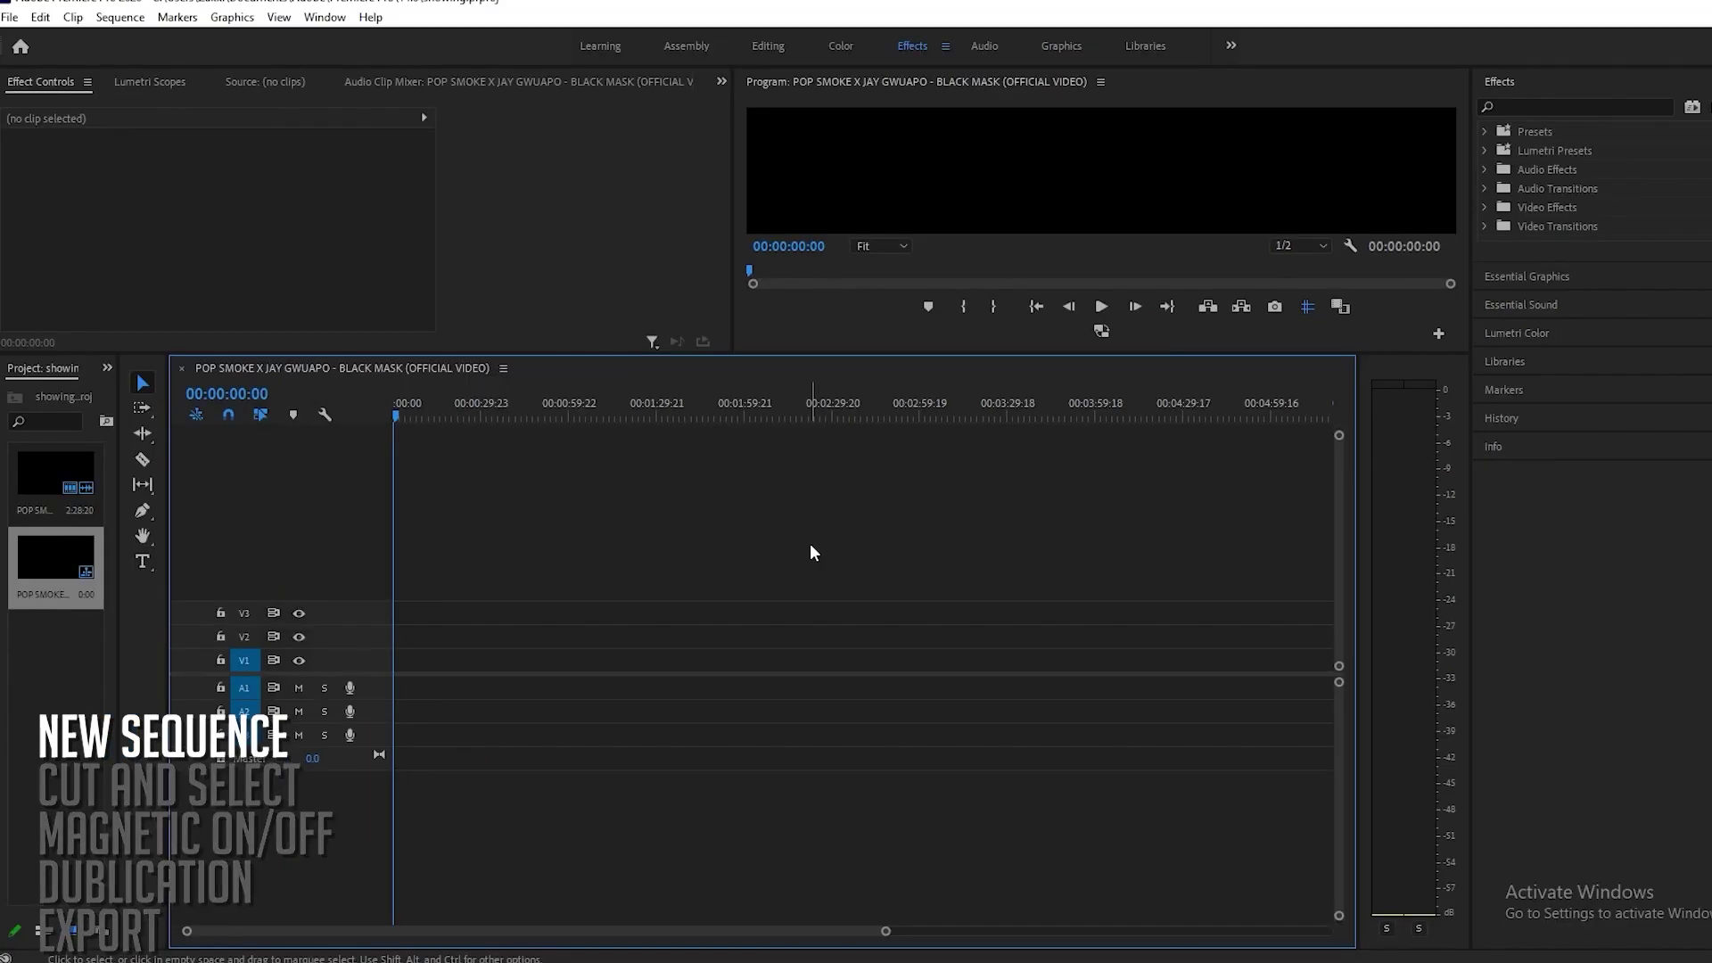
# Review the new sequence presets and the settings of the ARRI 1080p 23.976 preset without creating a sequence.
pyautogui.hotkey('ctrl', 'n')
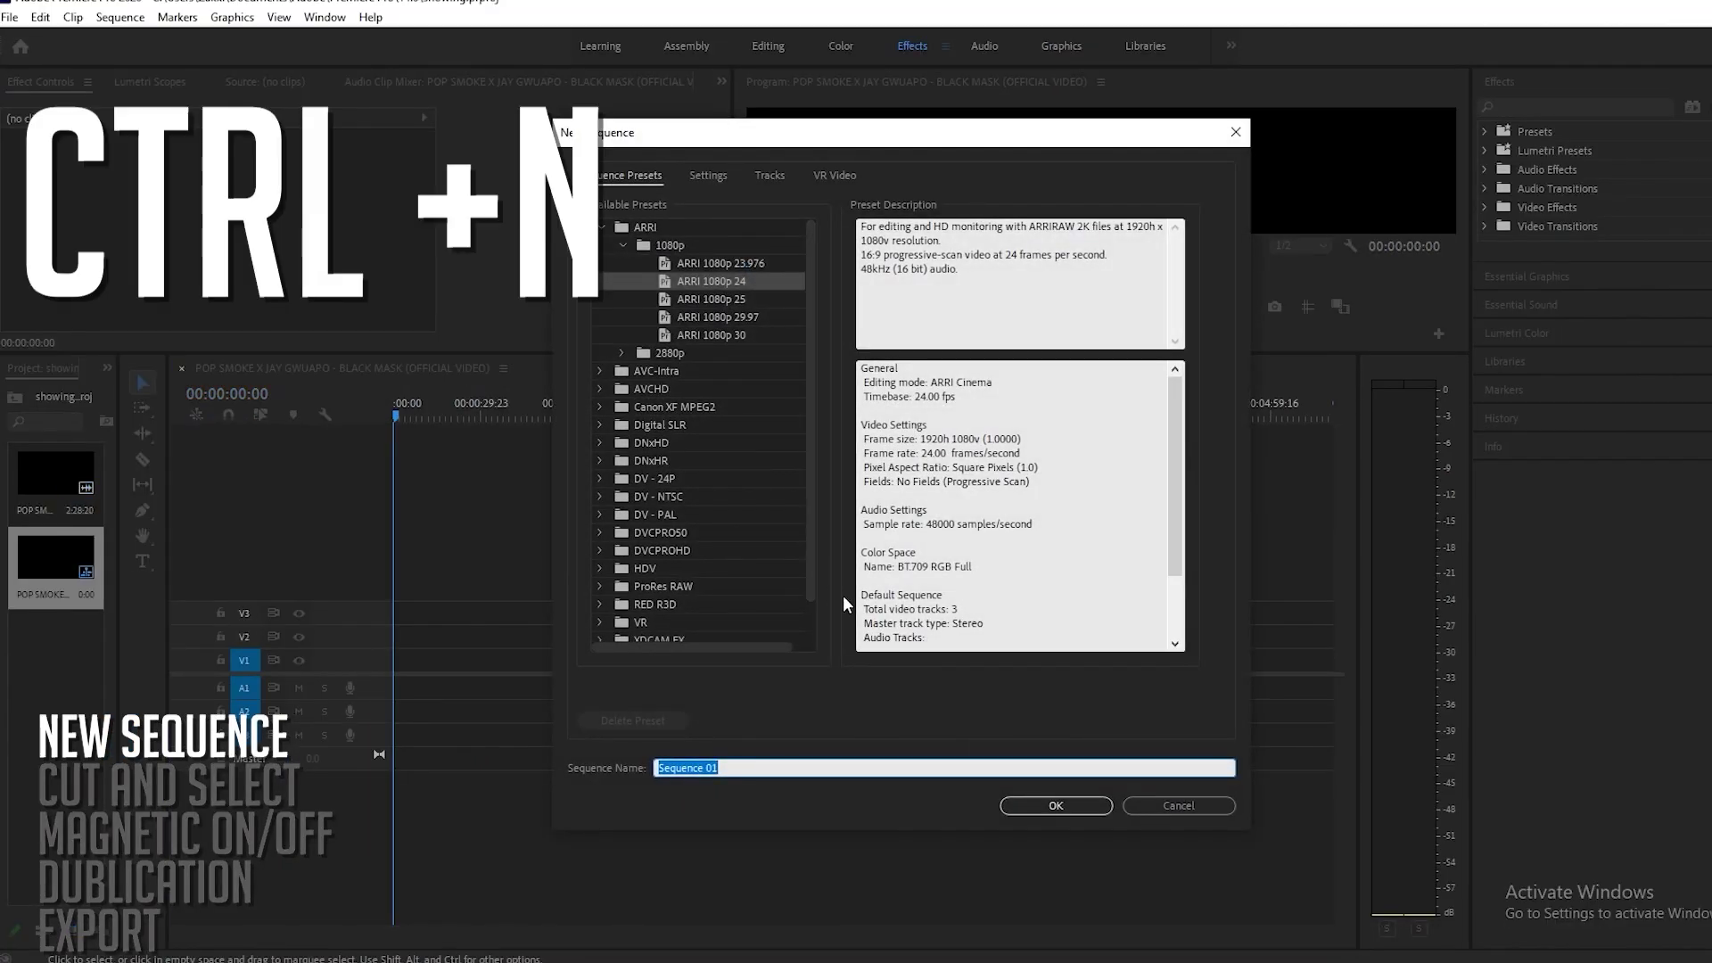
pyautogui.scroll(-1, 692, 512)
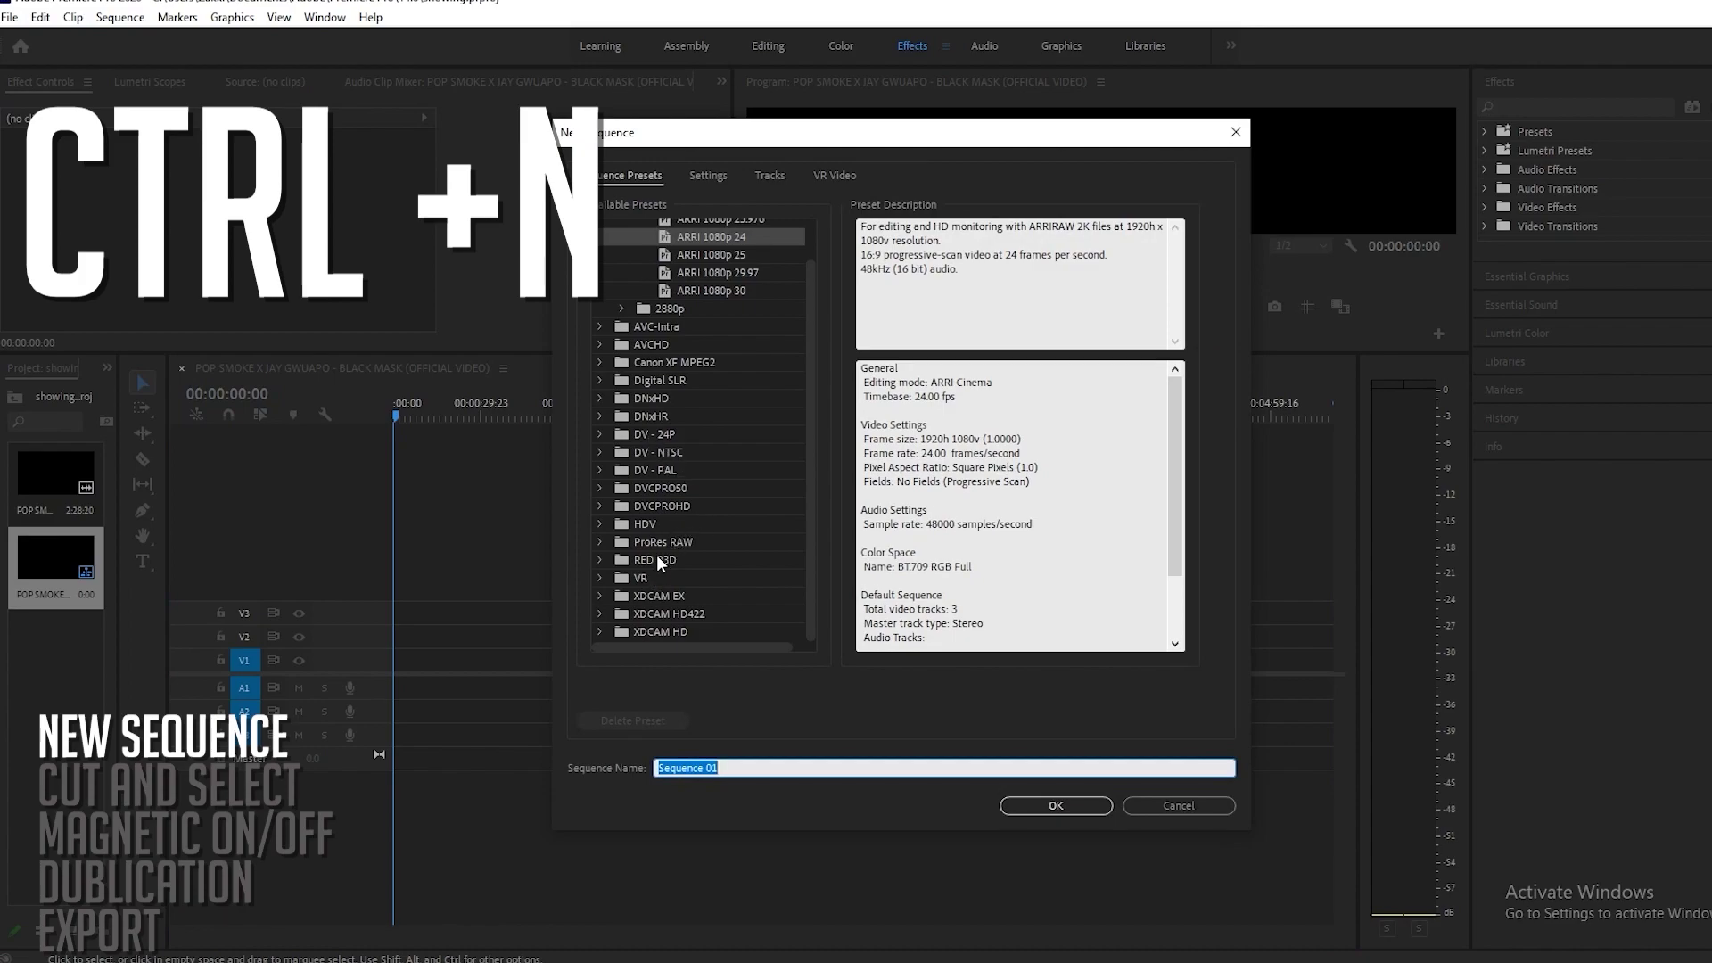
pyautogui.click(674, 346)
pyautogui.scroll(1, 699, 330)
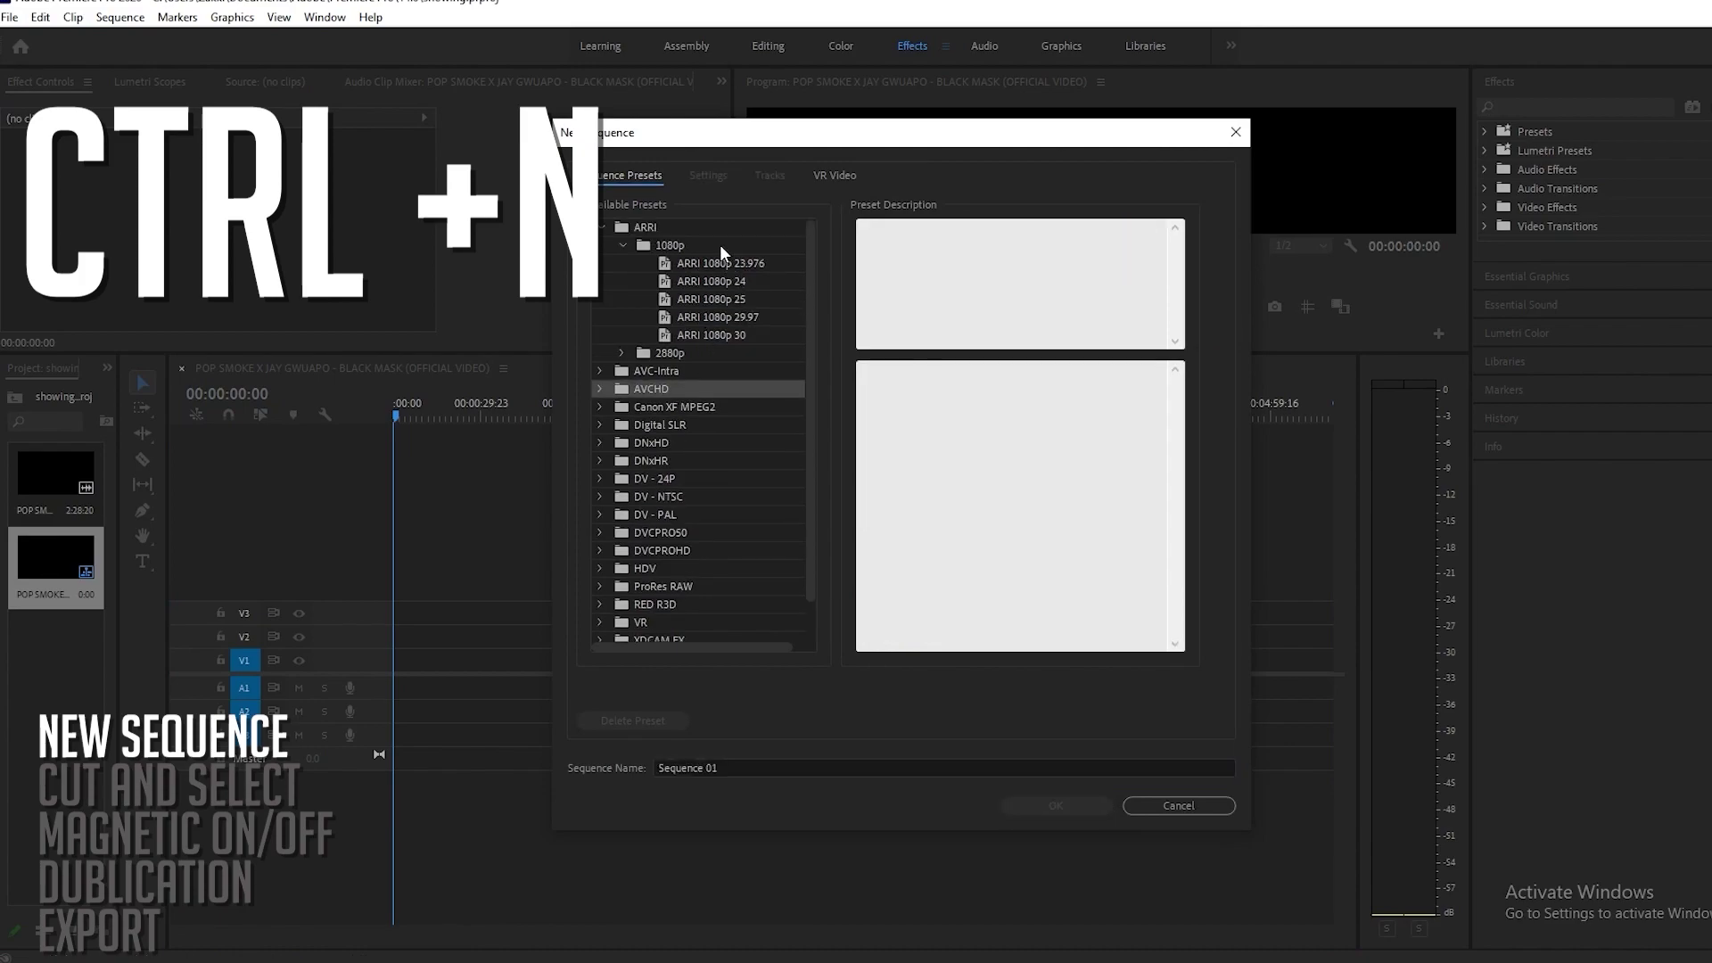
pyautogui.click(721, 246)
pyautogui.click(719, 262)
pyautogui.click(707, 175)
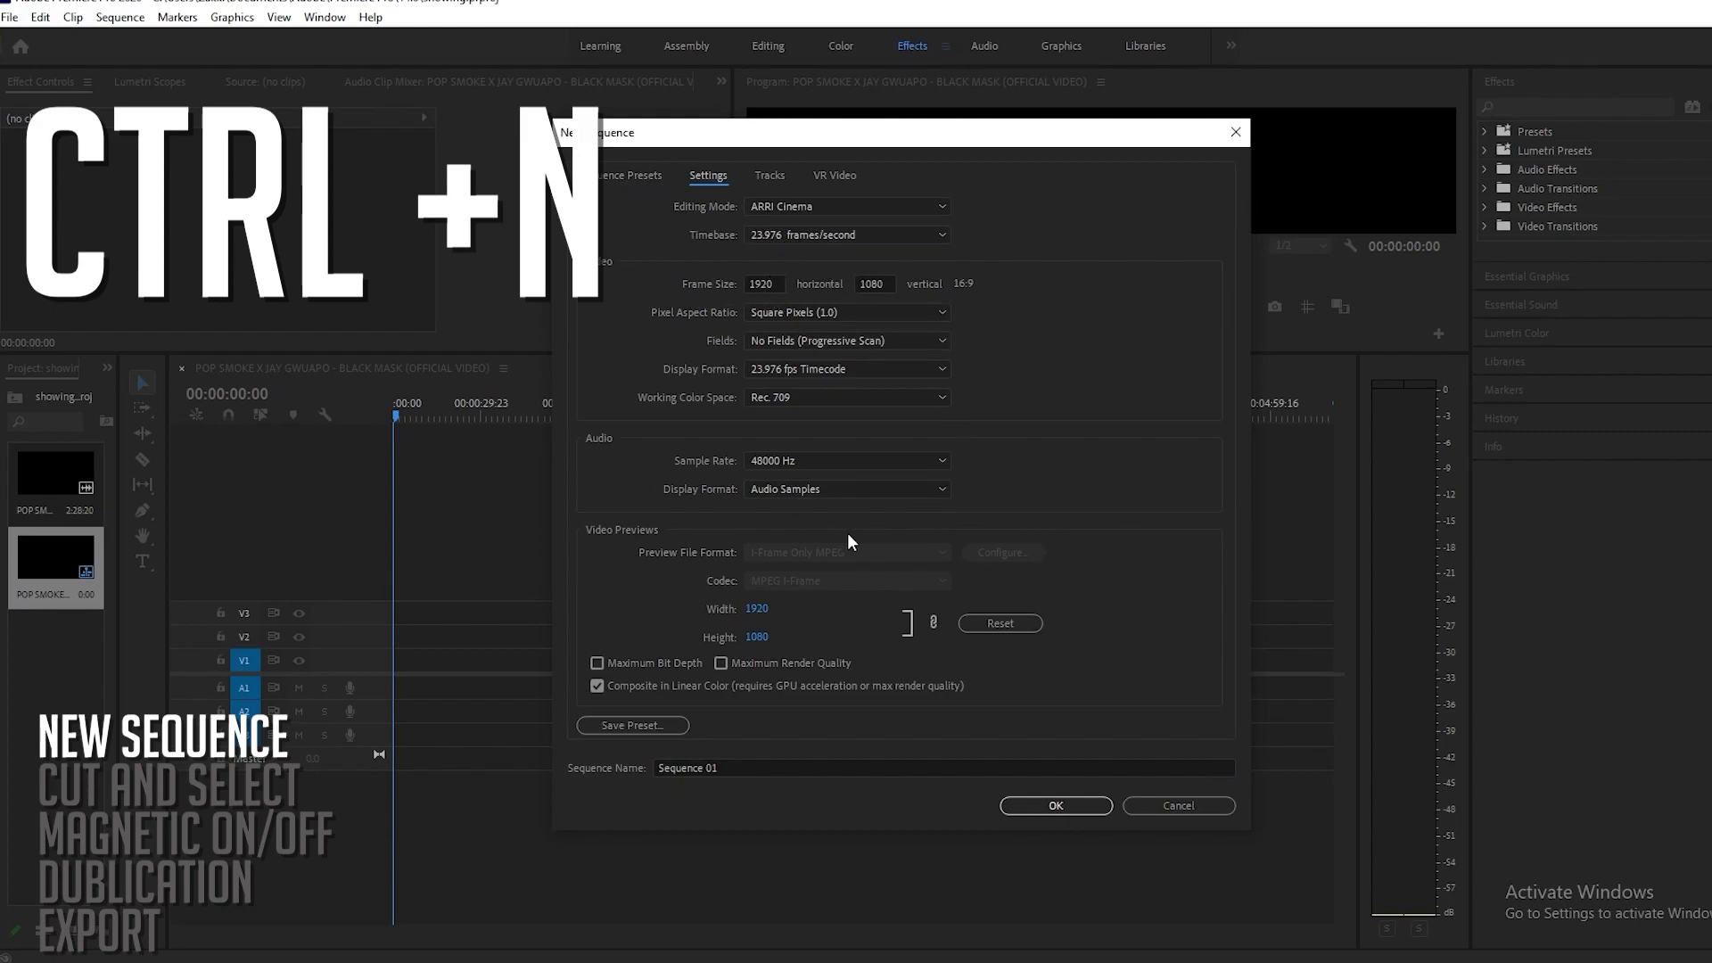
pyautogui.moveTo(793, 608)
pyautogui.mouseDown()
pyautogui.moveTo(731, 609)
pyautogui.moveTo(810, 609)
pyautogui.mouseUp()
pyautogui.click(1150, 807)
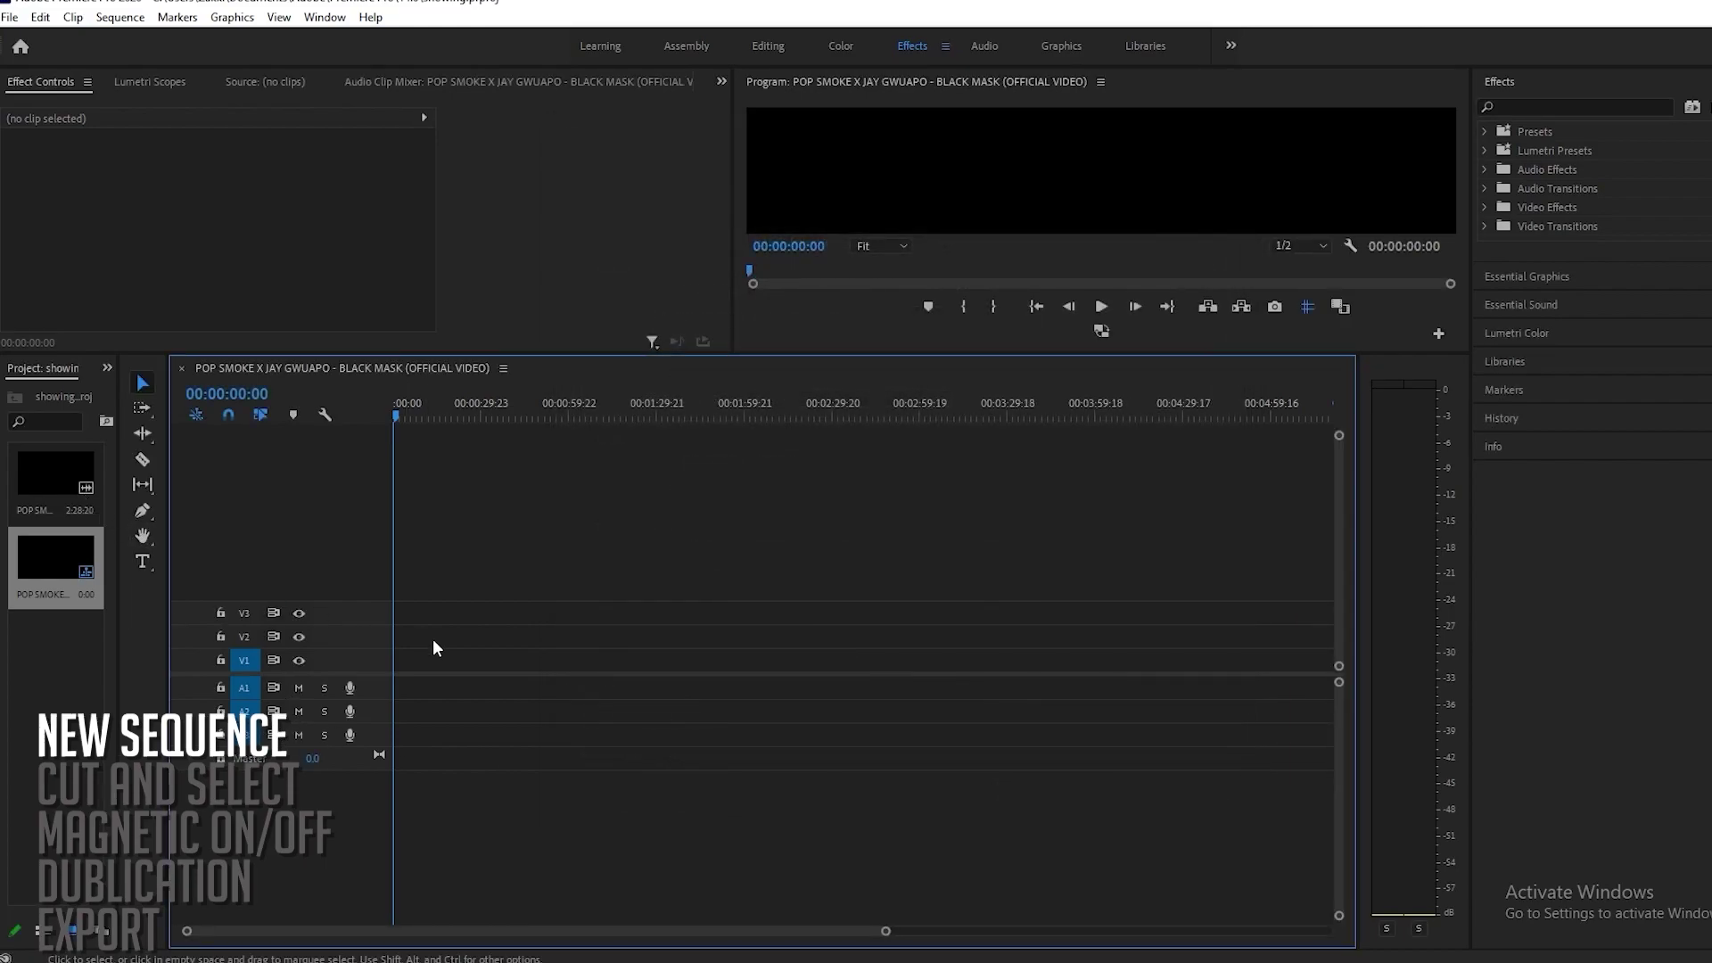
# Place the POP SMOKE X JAY GWUAPO clip at the start of tracks V1 and A1 and razor it at two points around 40 seconds.
pyautogui.moveTo(54, 511); pyautogui.dragTo(474, 670)
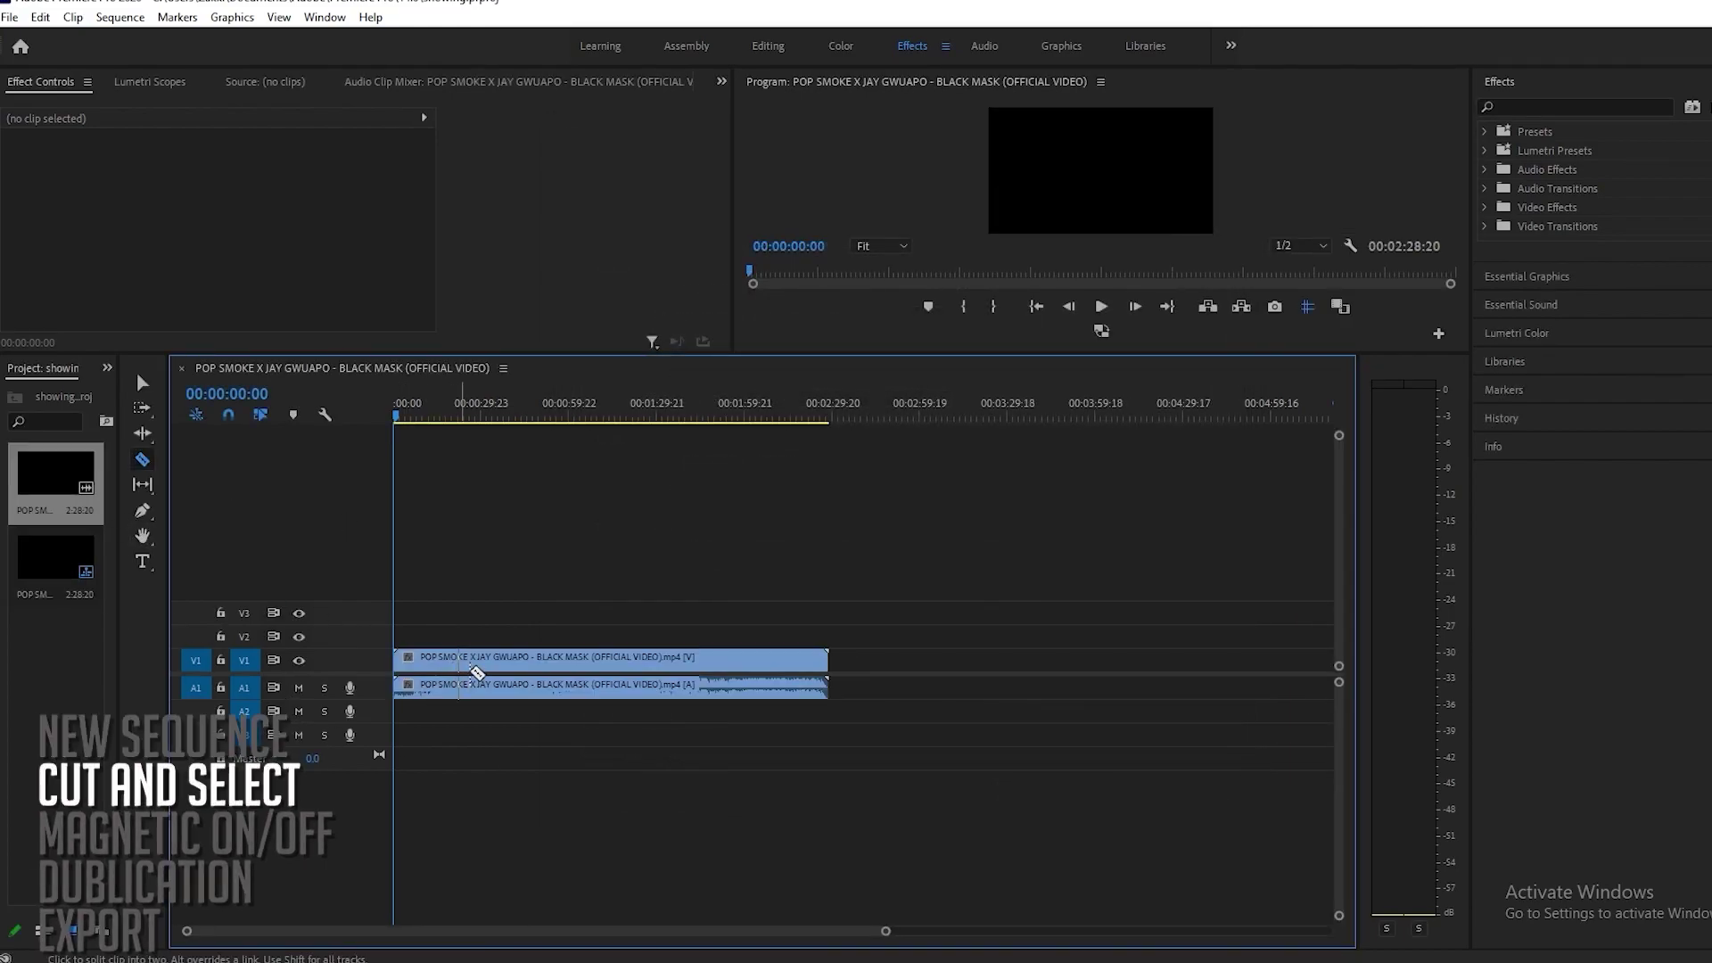
pyautogui.press('c')
pyautogui.moveTo(885, 931); pyautogui.dragTo(541, 932)
pyautogui.click(783, 682)
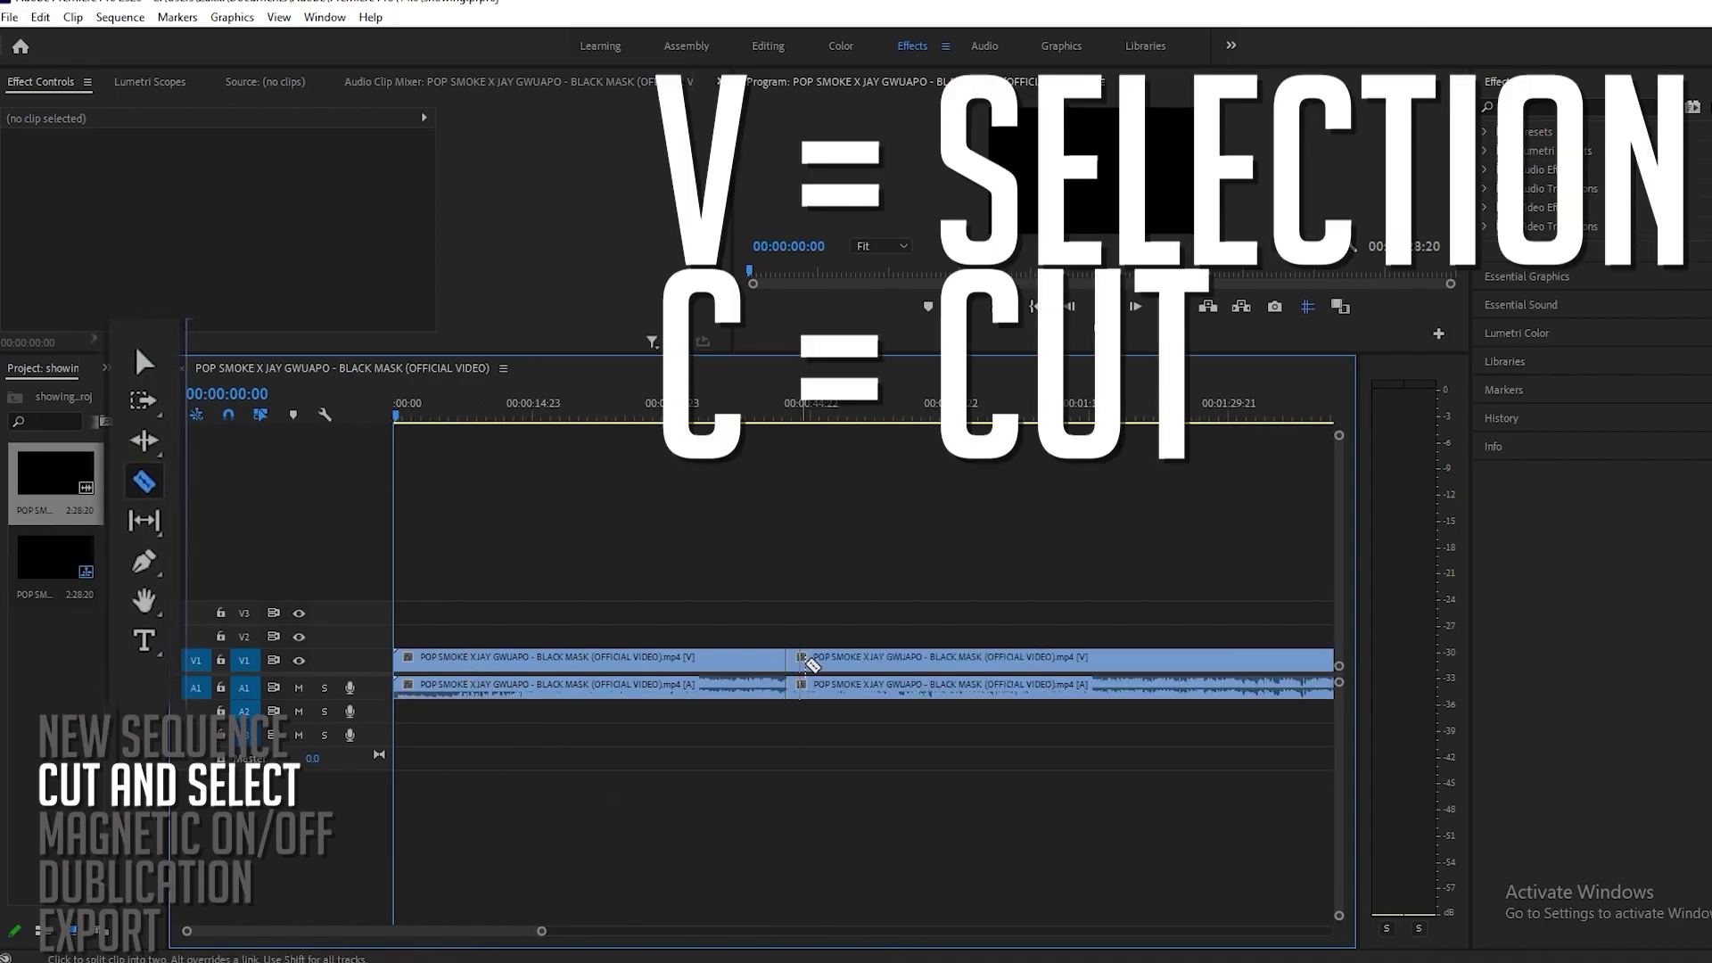
pyautogui.click(733, 671)
# Rearrange the split clip segments and cut further short segments between about 36 and 46 seconds, leaving the long last segment selected.
pyautogui.press('v')
pyautogui.moveTo(831, 670)
pyautogui.mouseDown()
pyautogui.moveTo(798, 673)
pyautogui.moveTo(869, 664)
pyautogui.moveTo(856, 652)
pyautogui.mouseUp()
pyautogui.press('c')
pyautogui.click(821, 661)
pyautogui.press('v')
pyautogui.click(856, 666)
pyautogui.press('c')
pyautogui.click(853, 666)
pyautogui.press('v')
pyautogui.click(878, 666)
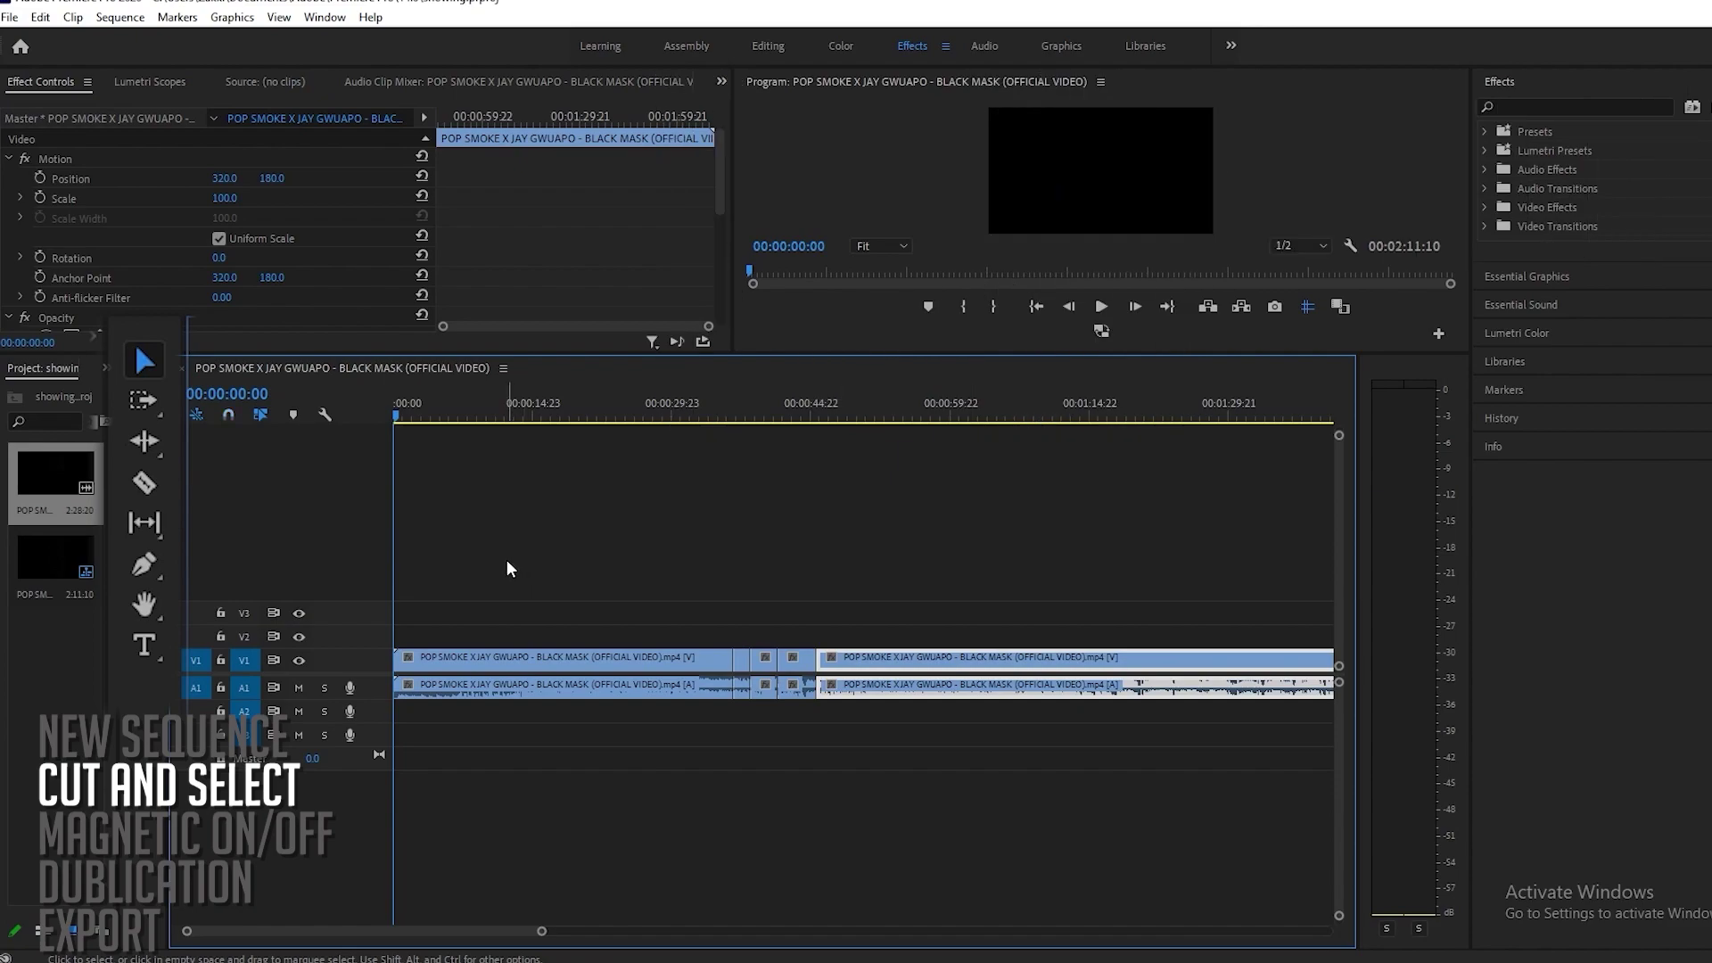
# Toggle timeline snapping and try moving the long last segment along the track.
pyautogui.press('s')
pyautogui.moveTo(865, 668); pyautogui.dragTo(937, 664)
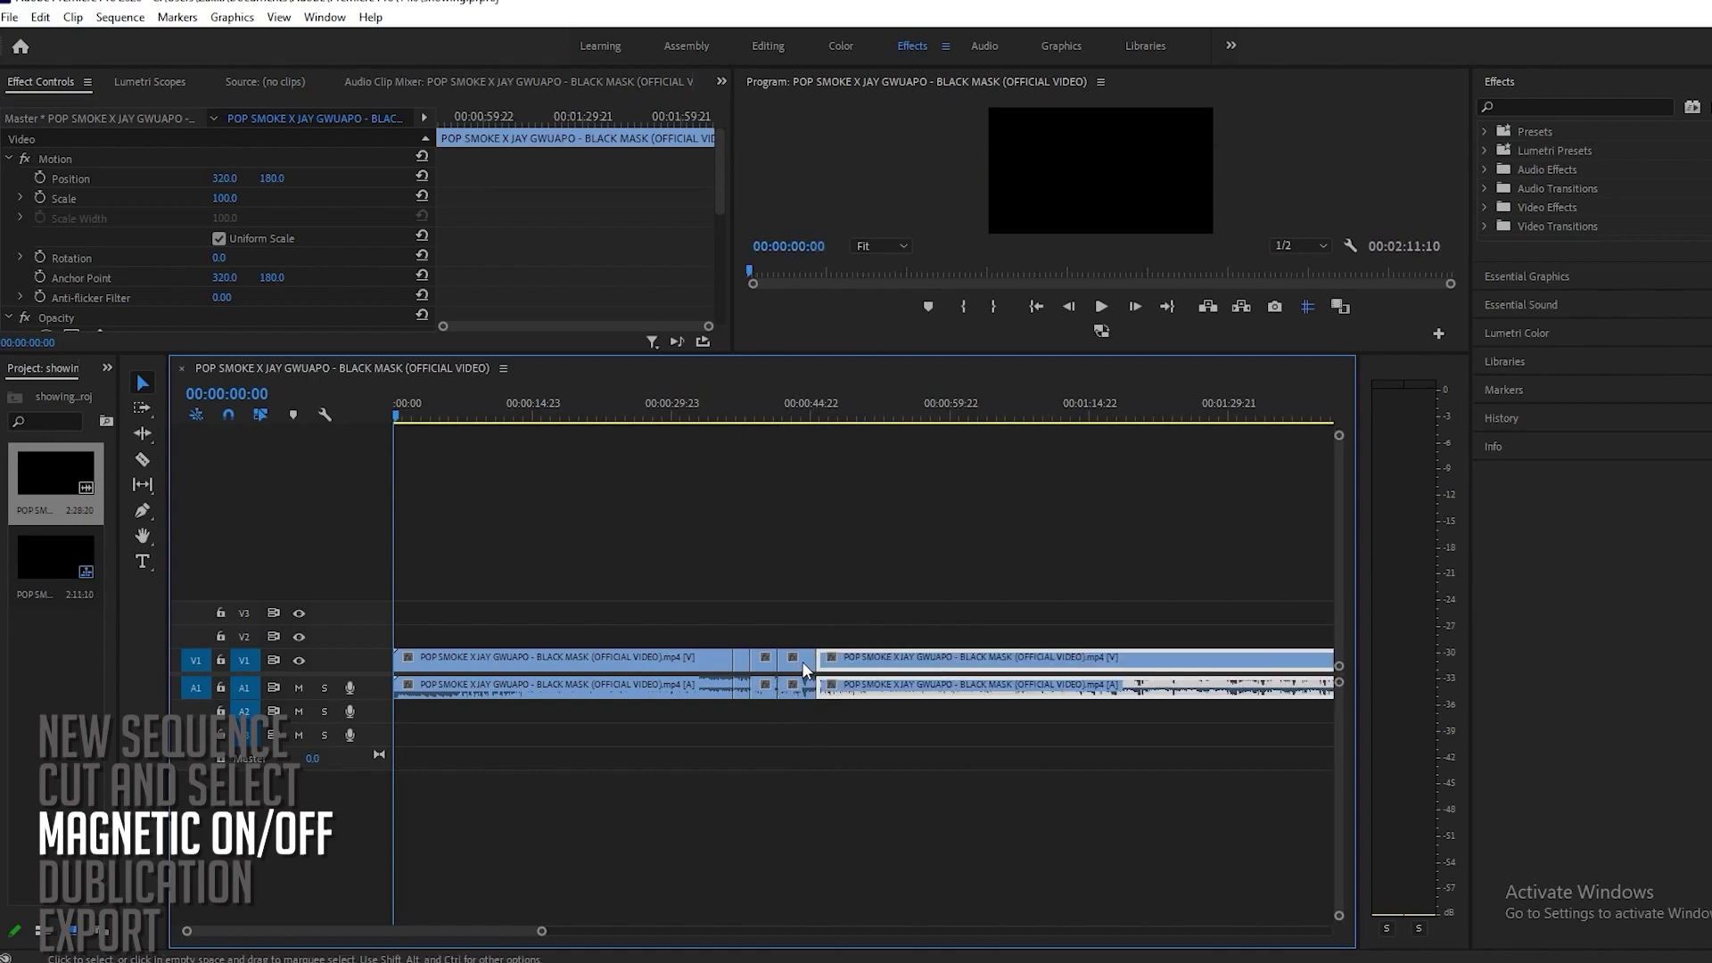
pyautogui.click(802, 661)
pyautogui.rightClick(802, 663)
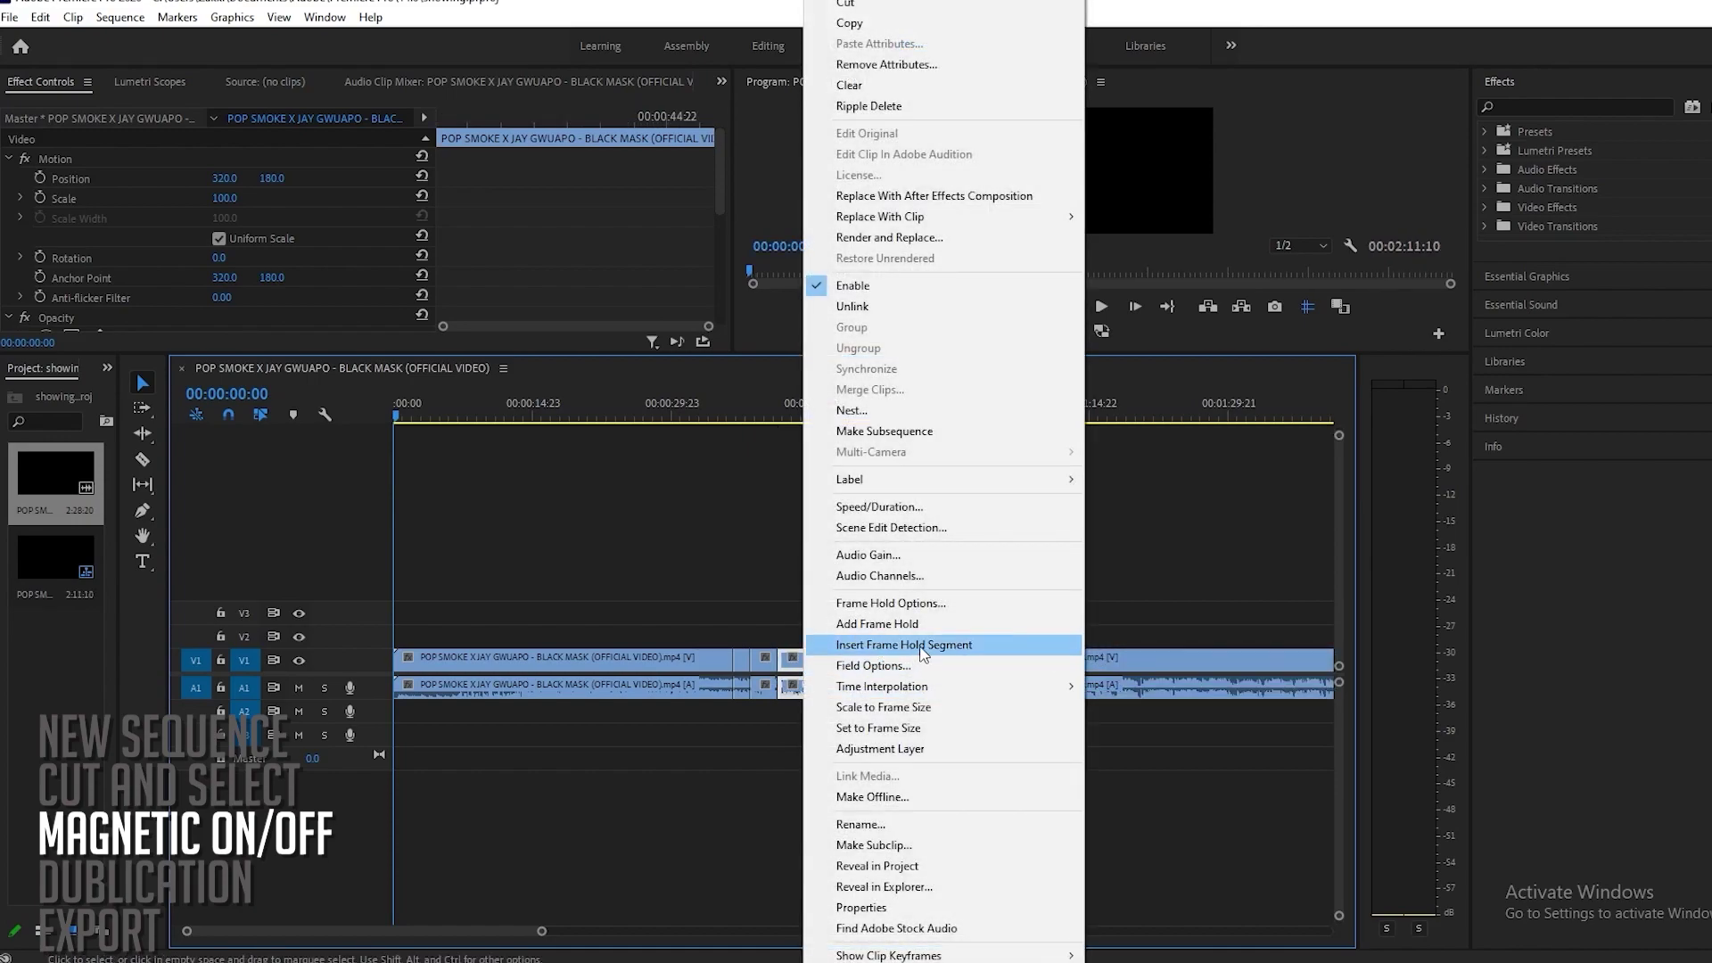
pyautogui.click(772, 749)
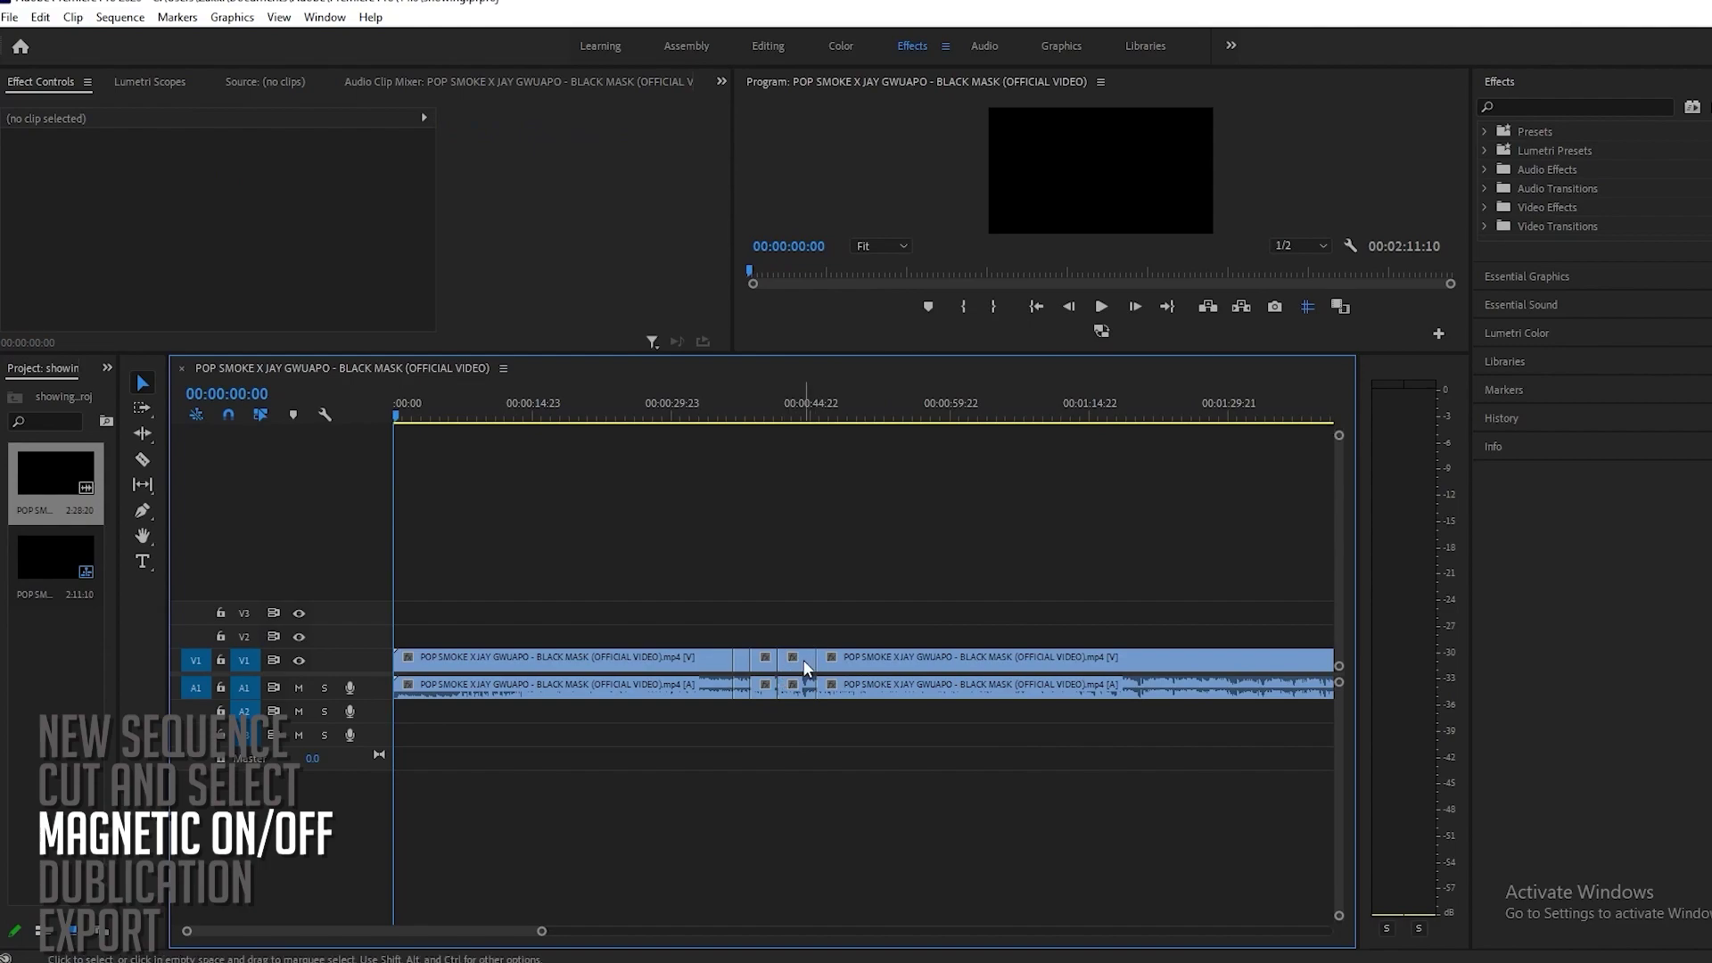
# Try duplicating the short segment near 44 seconds by repeatedly pasting it at 00:00:49:06, and undo the last pastes.
pyautogui.click(802, 664)
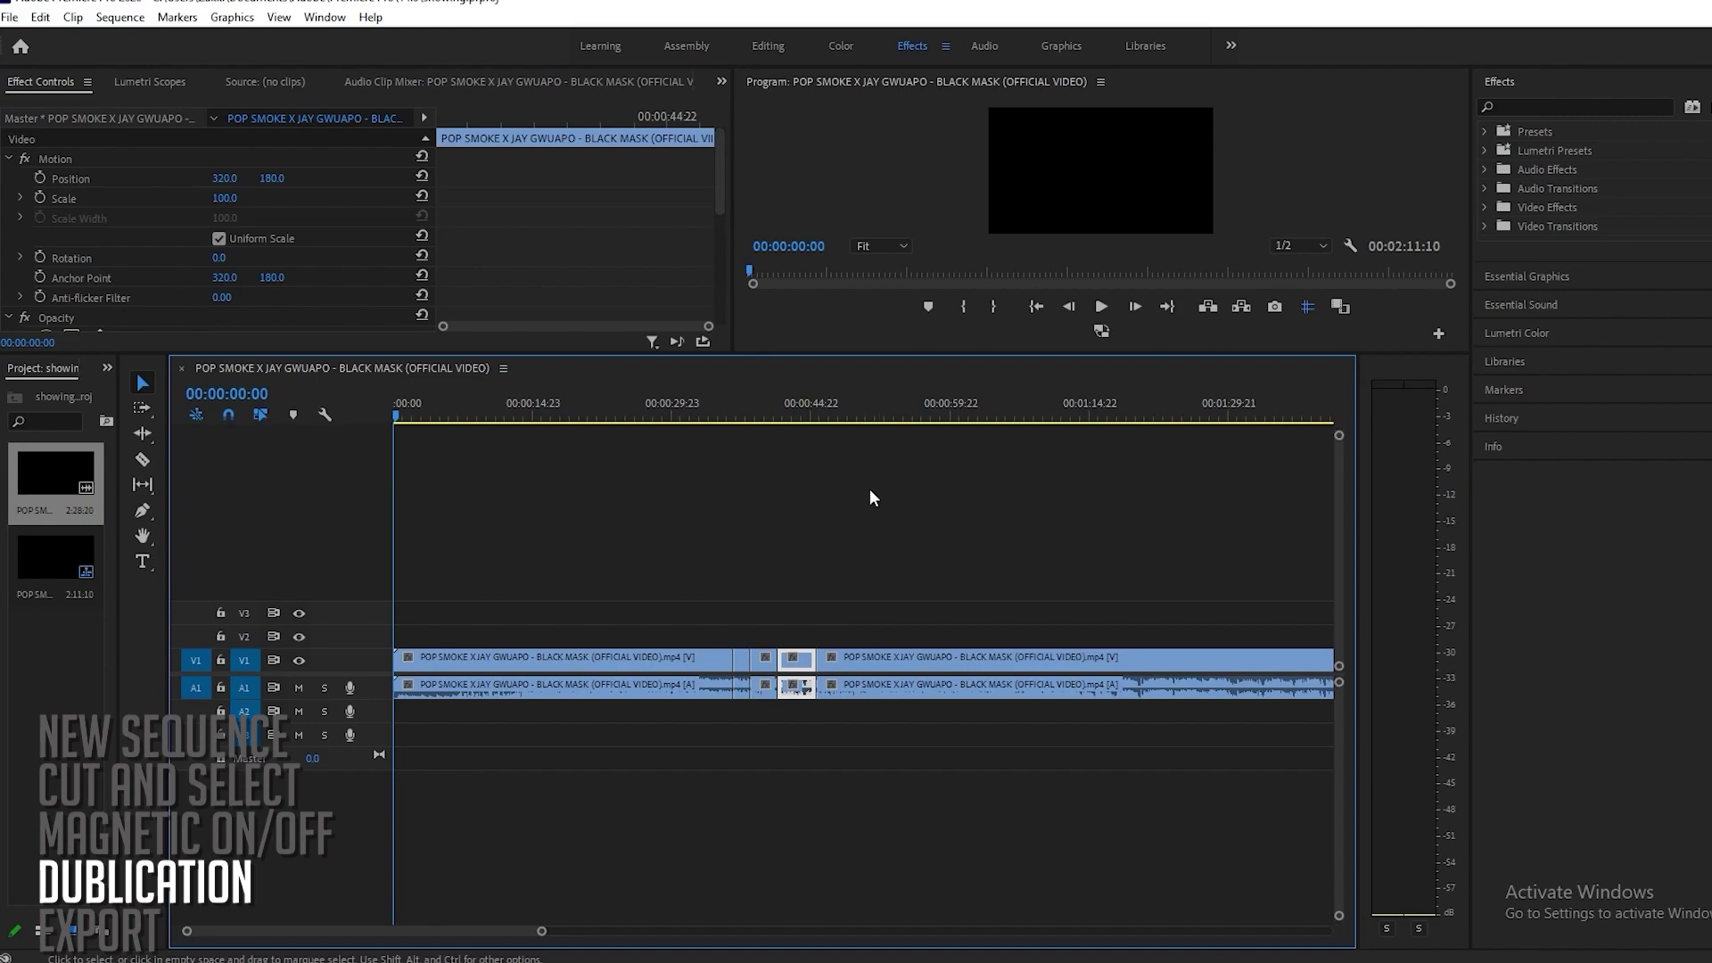
pyautogui.click(852, 416)
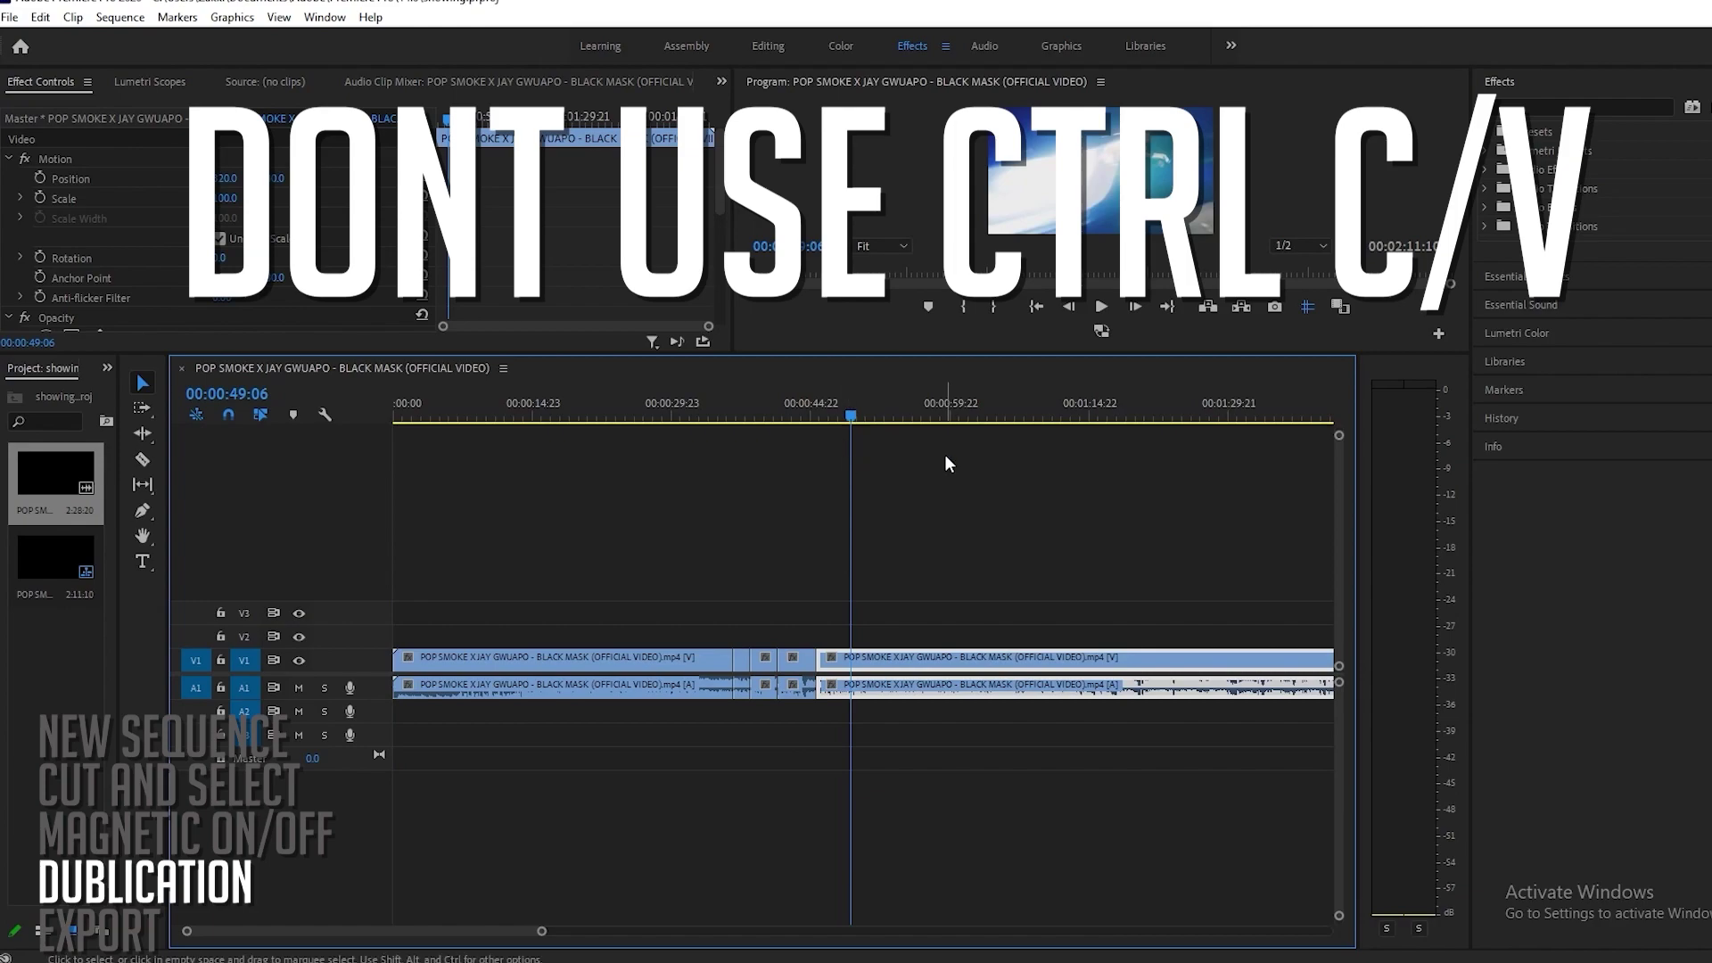
pyautogui.hotkey('ctrl', 'v')
pyautogui.hotkey('ctrl', 'v')
pyautogui.hotkey('ctrl', 'v')
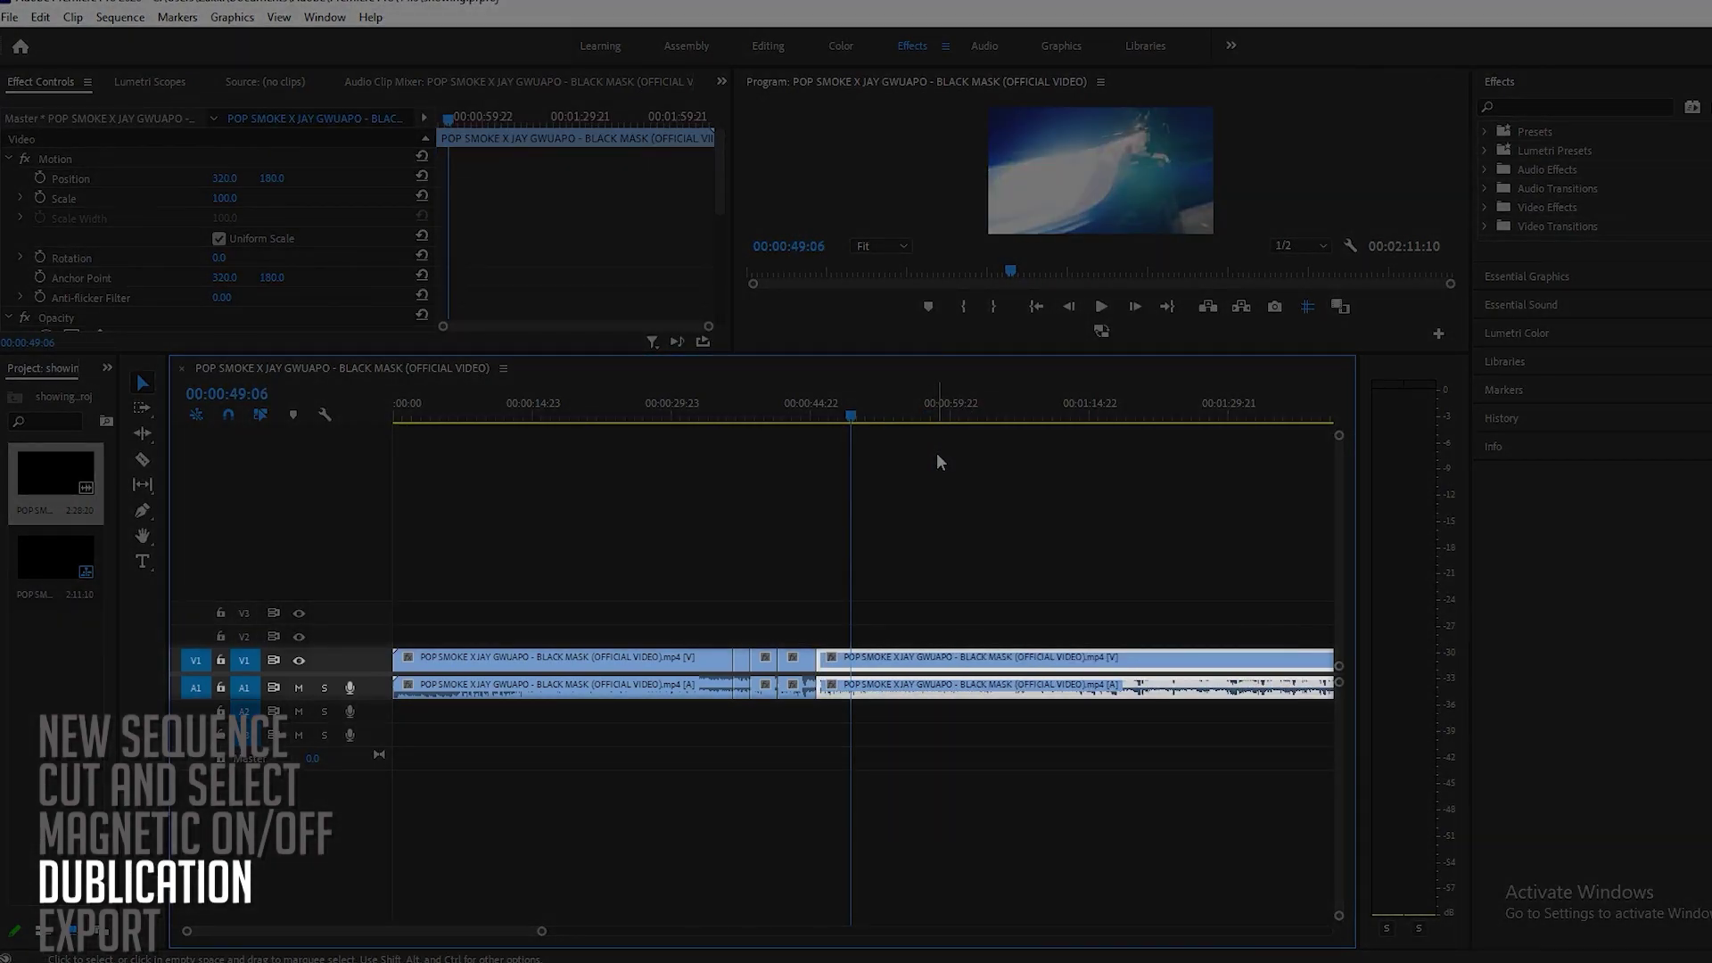
pyautogui.hotkey('ctrl', 'v')
pyautogui.hotkey('ctrl', 'v')
pyautogui.hotkey('ctrl', 'z')
pyautogui.hotkey('ctrl', 'z')
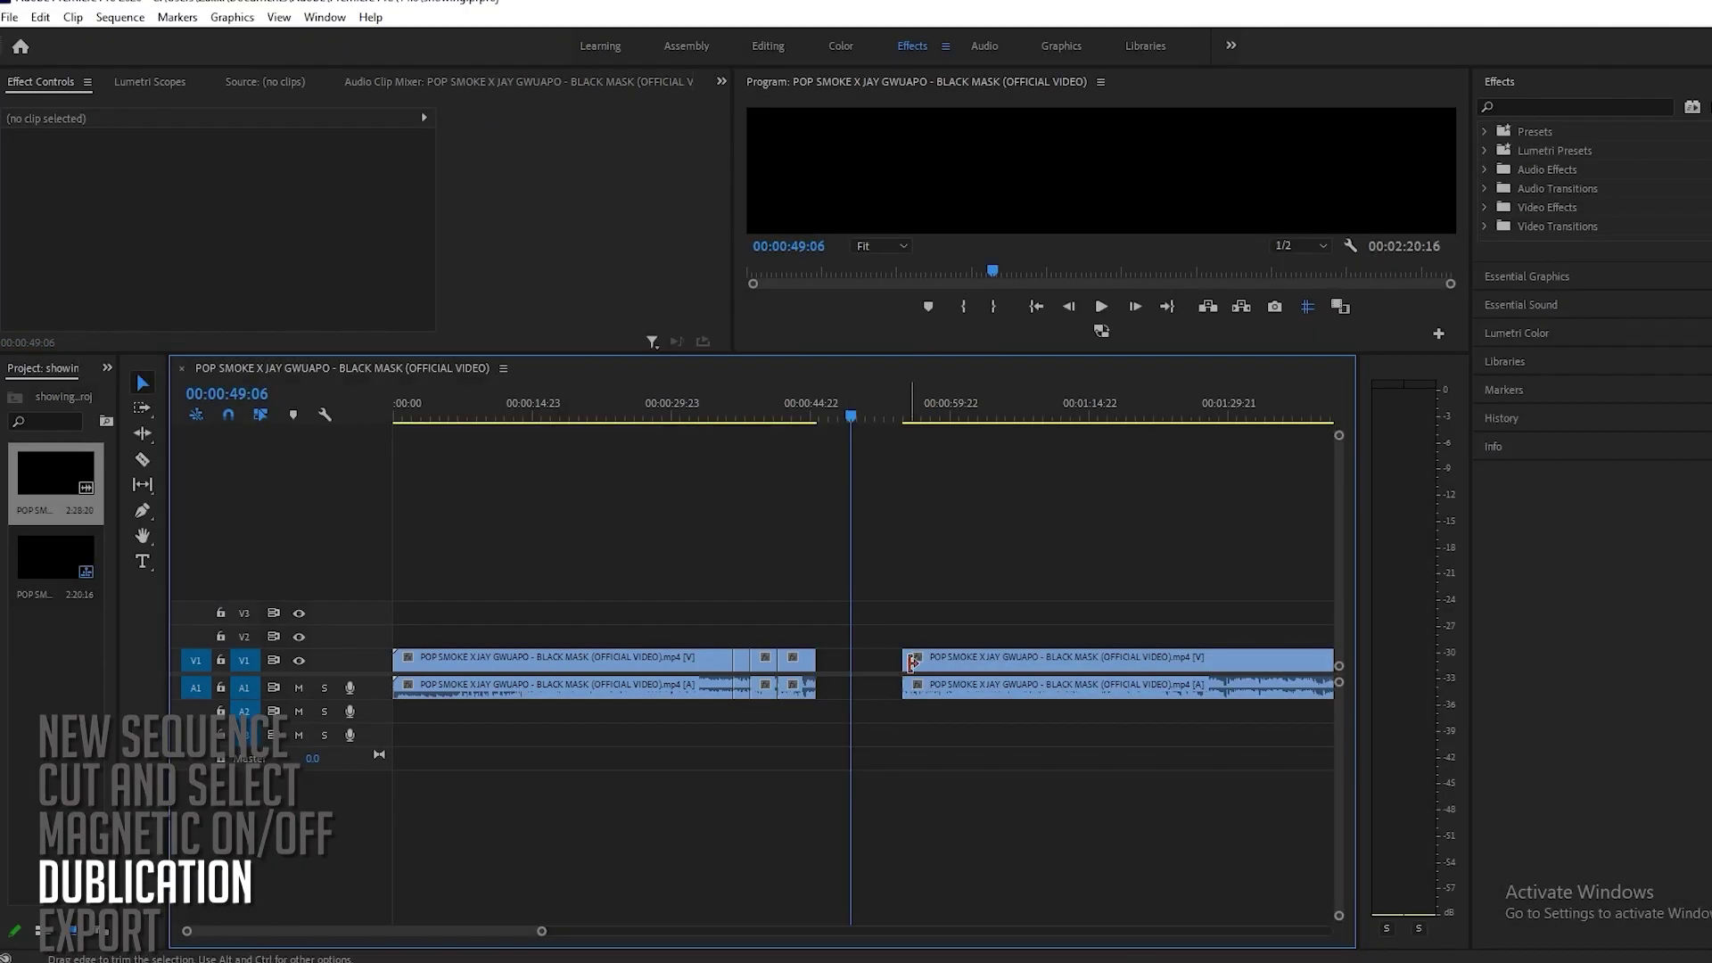
# Remove the pasted clip piece and extend the long last segment's start back to close the gap on V1 and A1.
pyautogui.press('Delete')
pyautogui.click(795, 661)
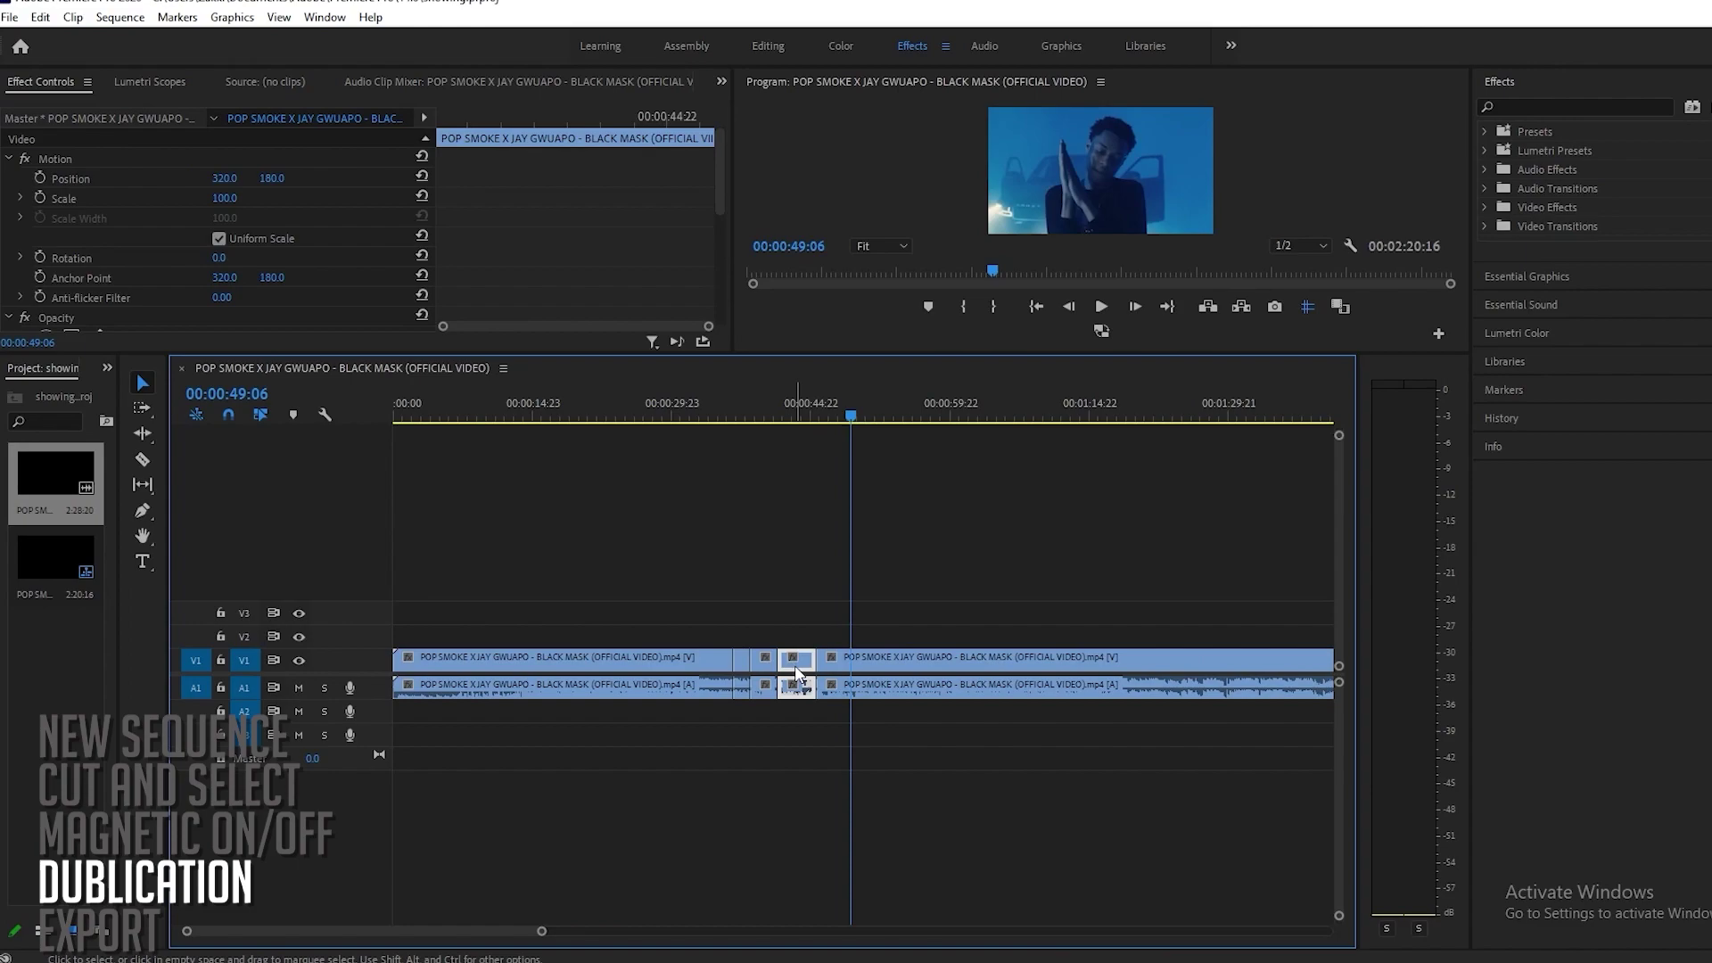
pyautogui.hotkey('ctrl', 'v')
pyautogui.hotkey('ctrl', 'z')
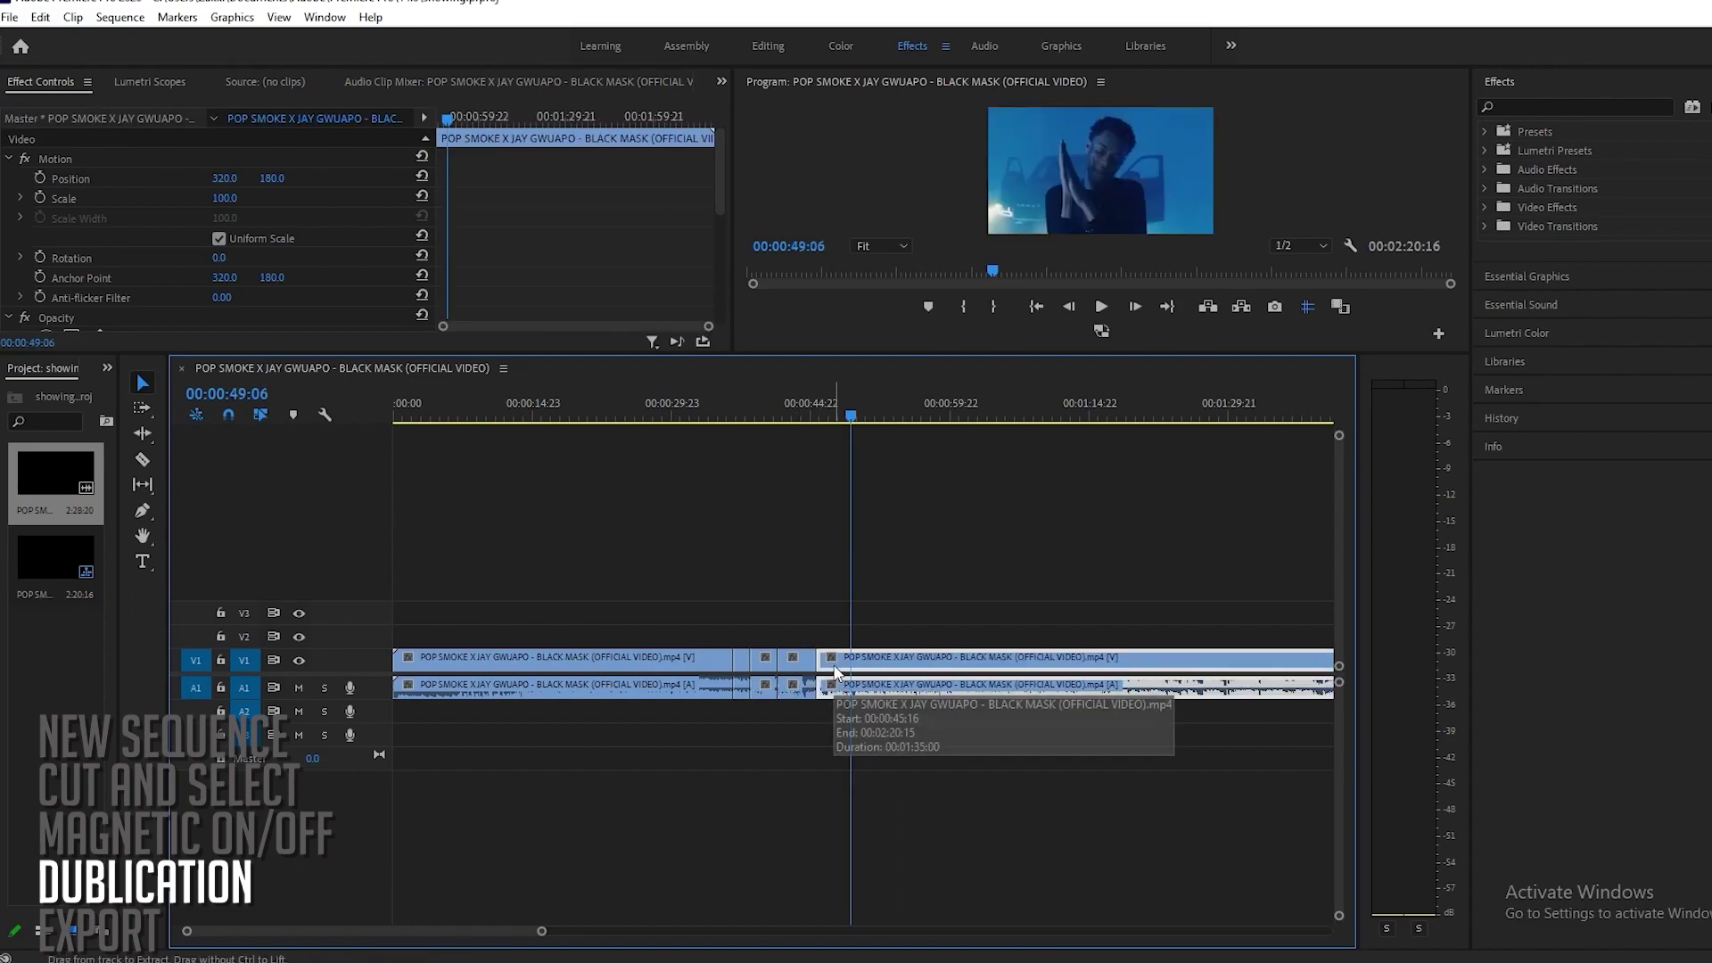
# Duplicate the short V1 segment onto track V3 directly above itself, and set the playhead to 00:00:51:19.
pyautogui.moveTo(806, 667); pyautogui.dragTo(590, 615)
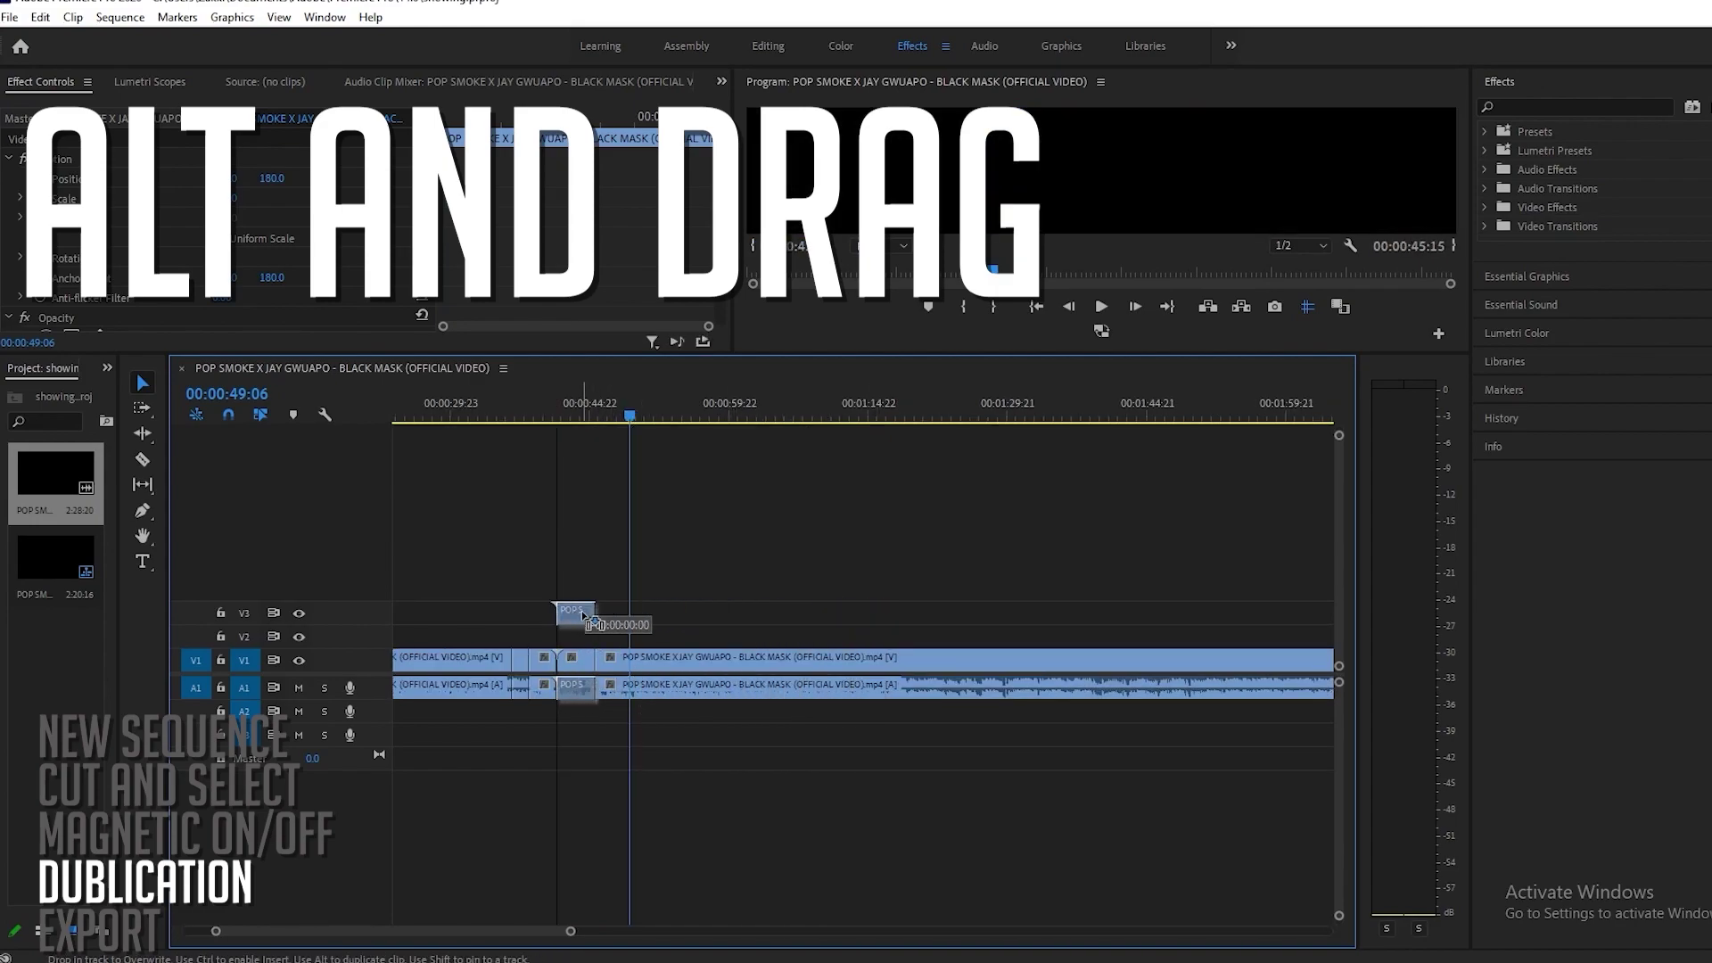
pyautogui.click(653, 414)
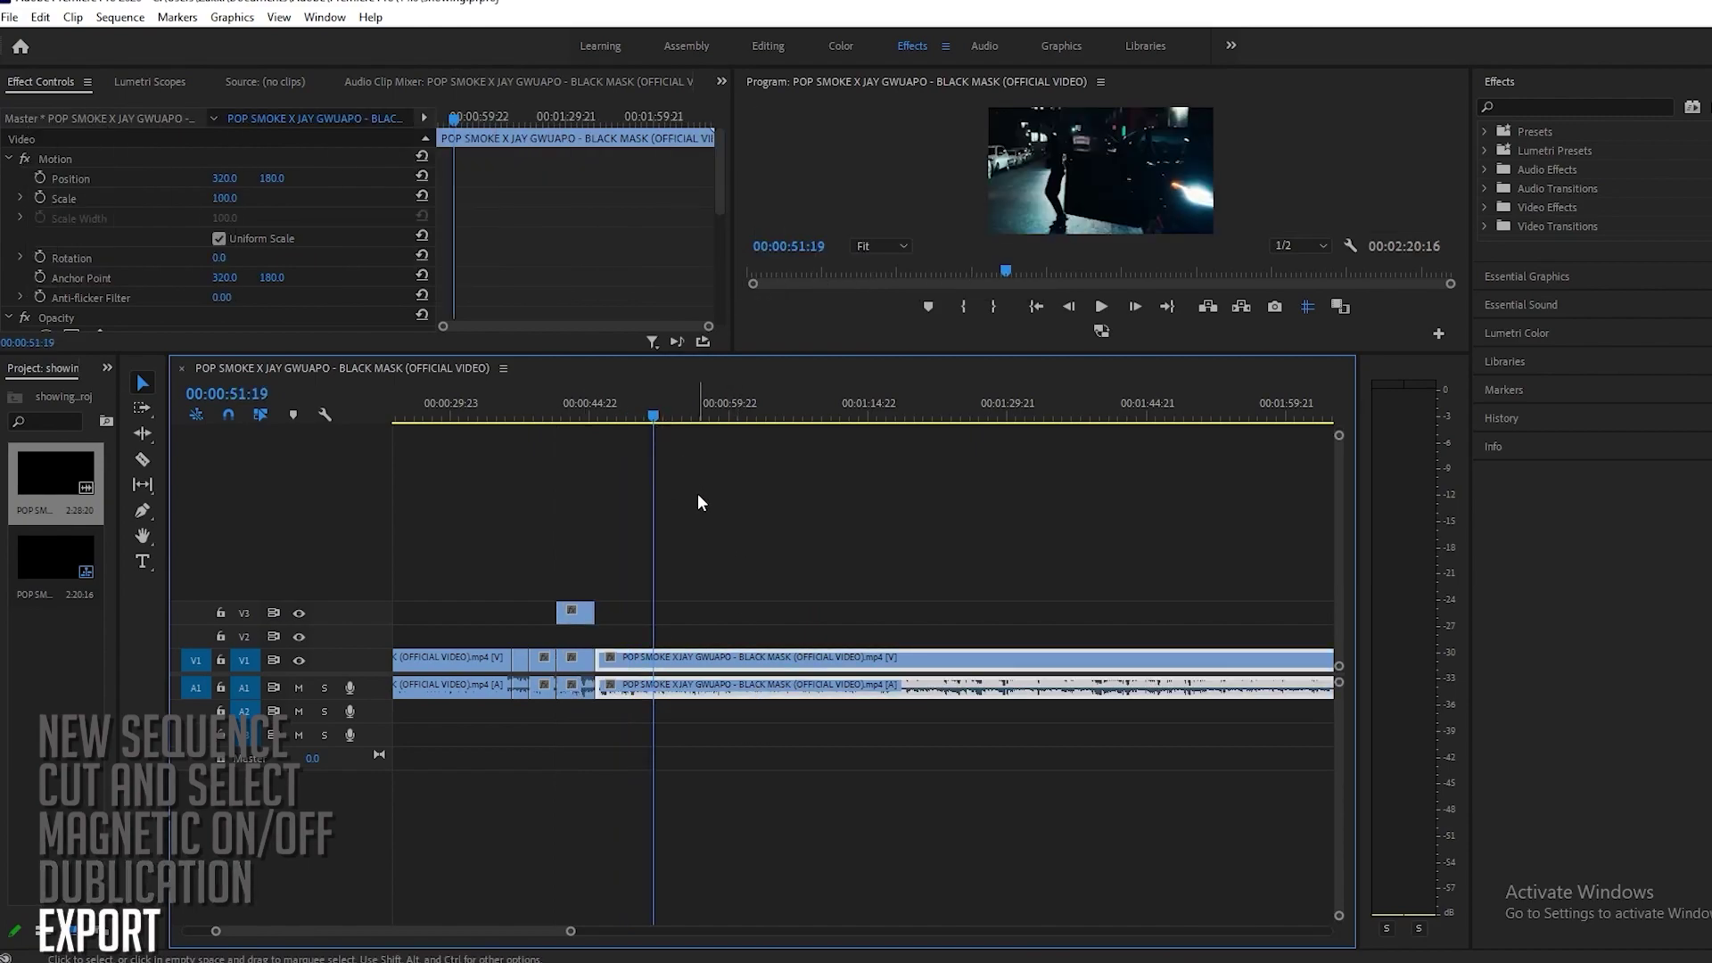
# View the sequence's export settings and close them without exporting.
pyautogui.hotkey('ctrl', 'm')
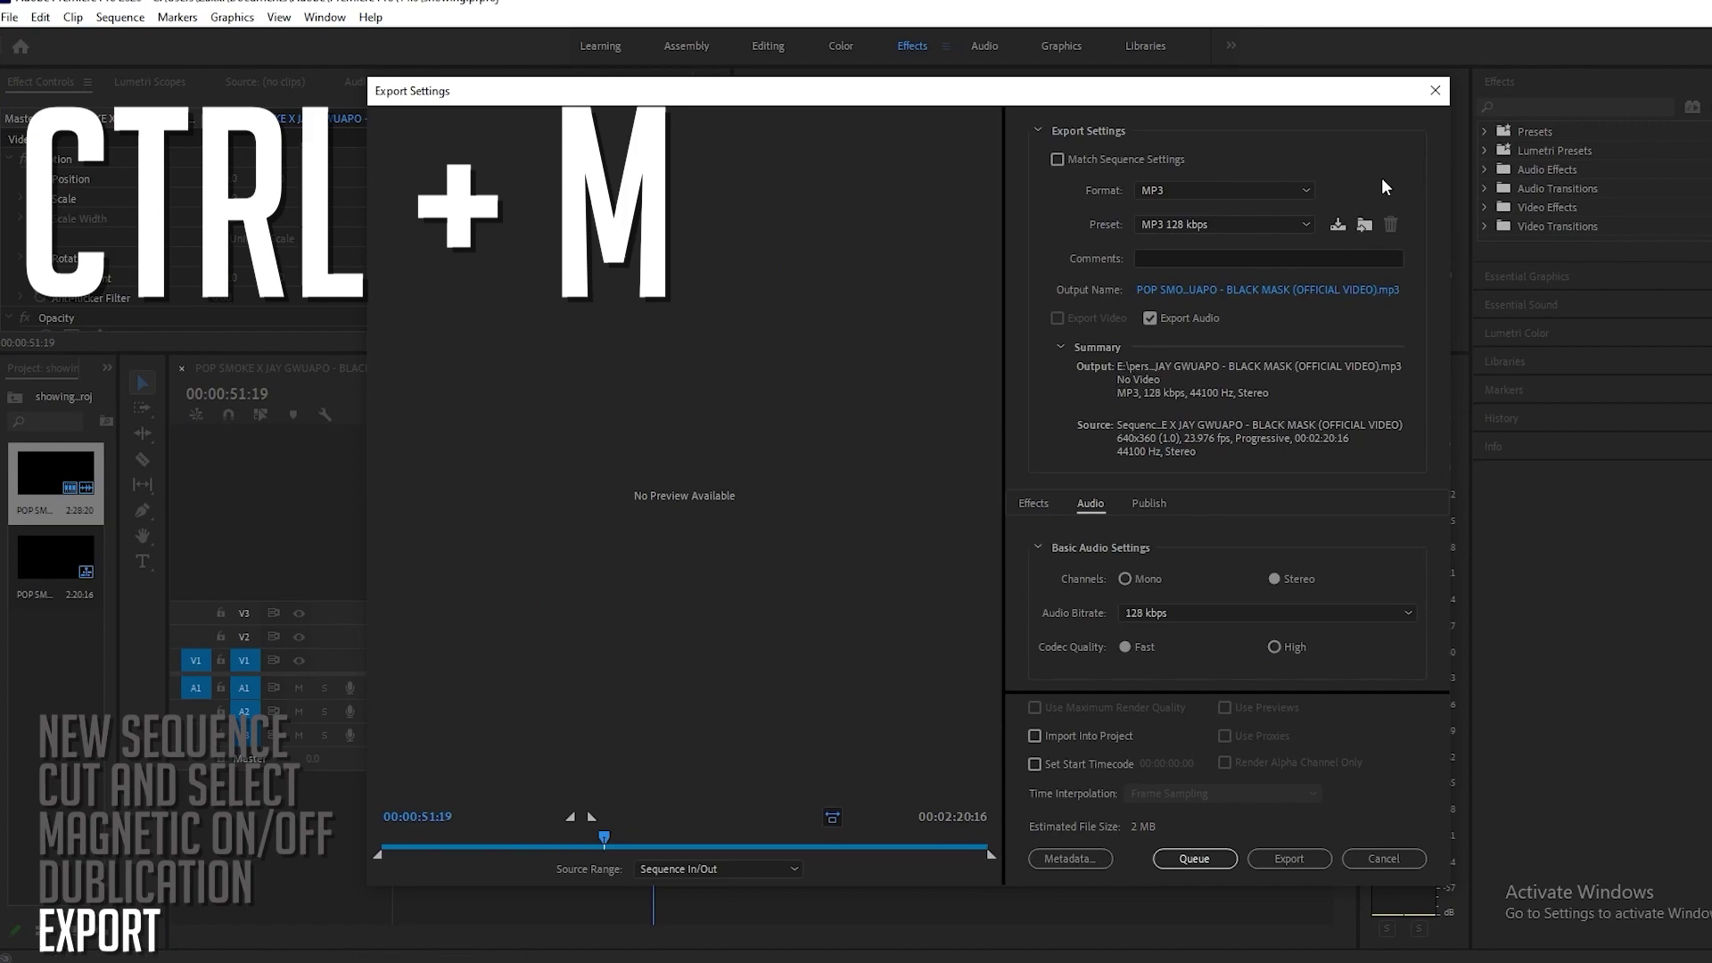
pyautogui.click(1431, 91)
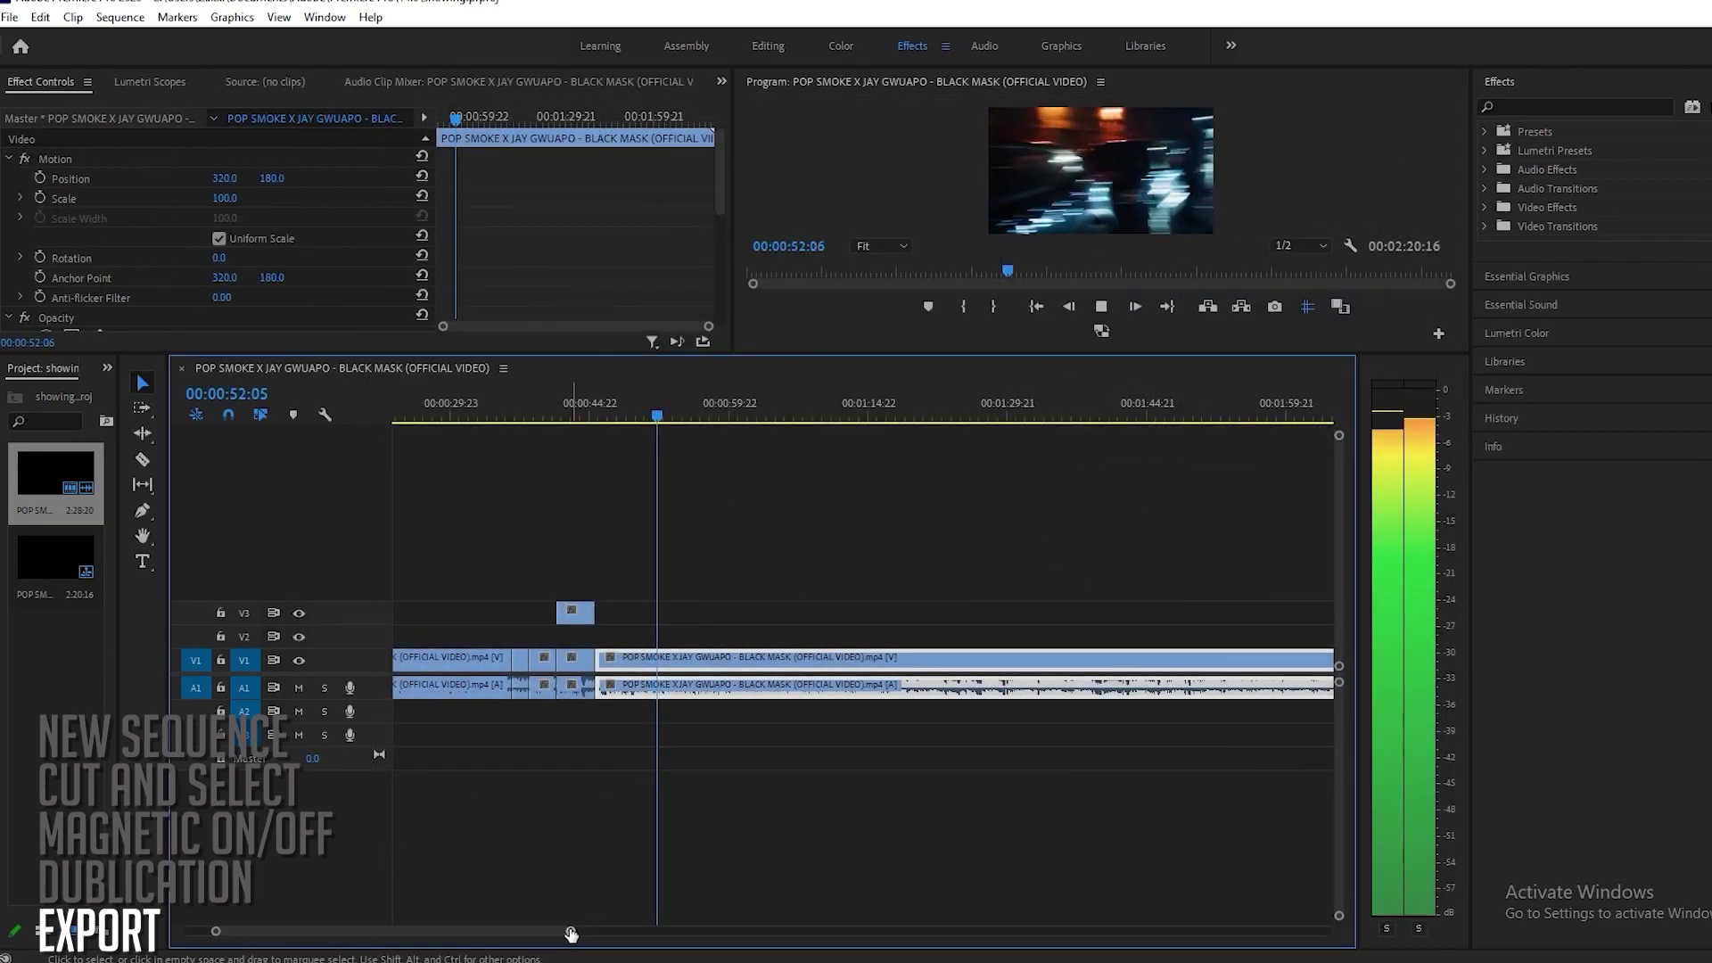
# Delete all clips from the timeline and widen the Project panel.
pyautogui.moveTo(714, 927); pyautogui.dragTo(808, 928)
pyautogui.moveTo(1027, 549); pyautogui.dragTo(512, 759)
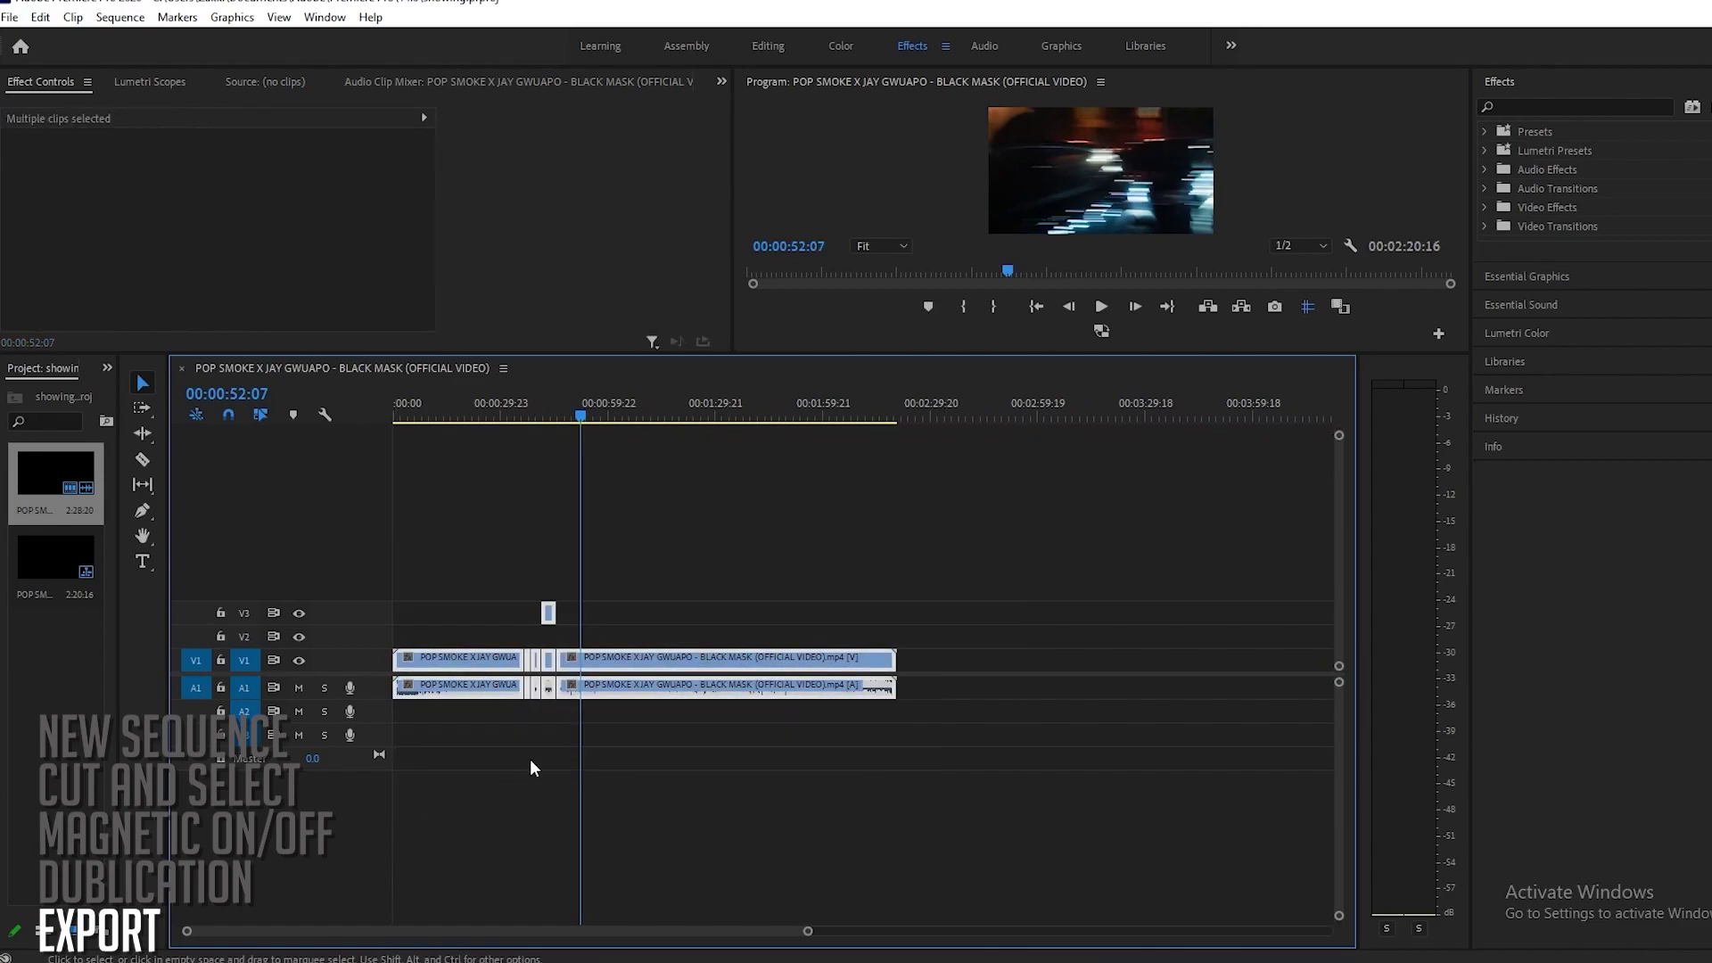
pyautogui.press('Delete')
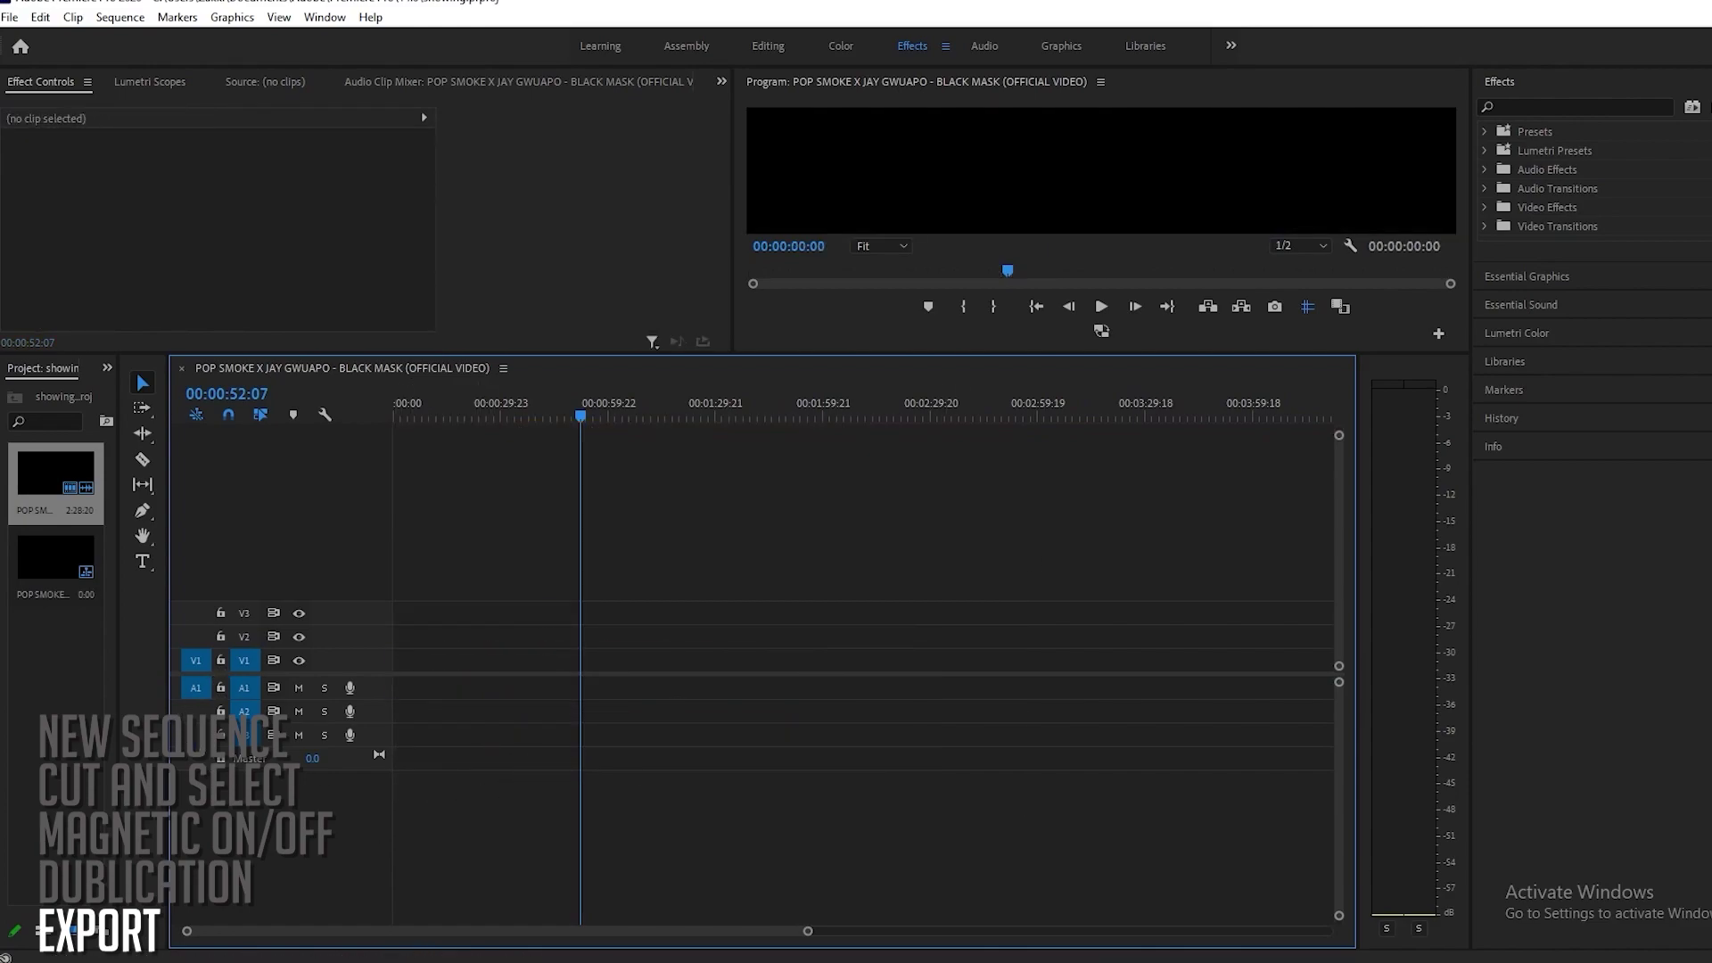
pyautogui.moveTo(116, 661); pyautogui.dragTo(377, 671)
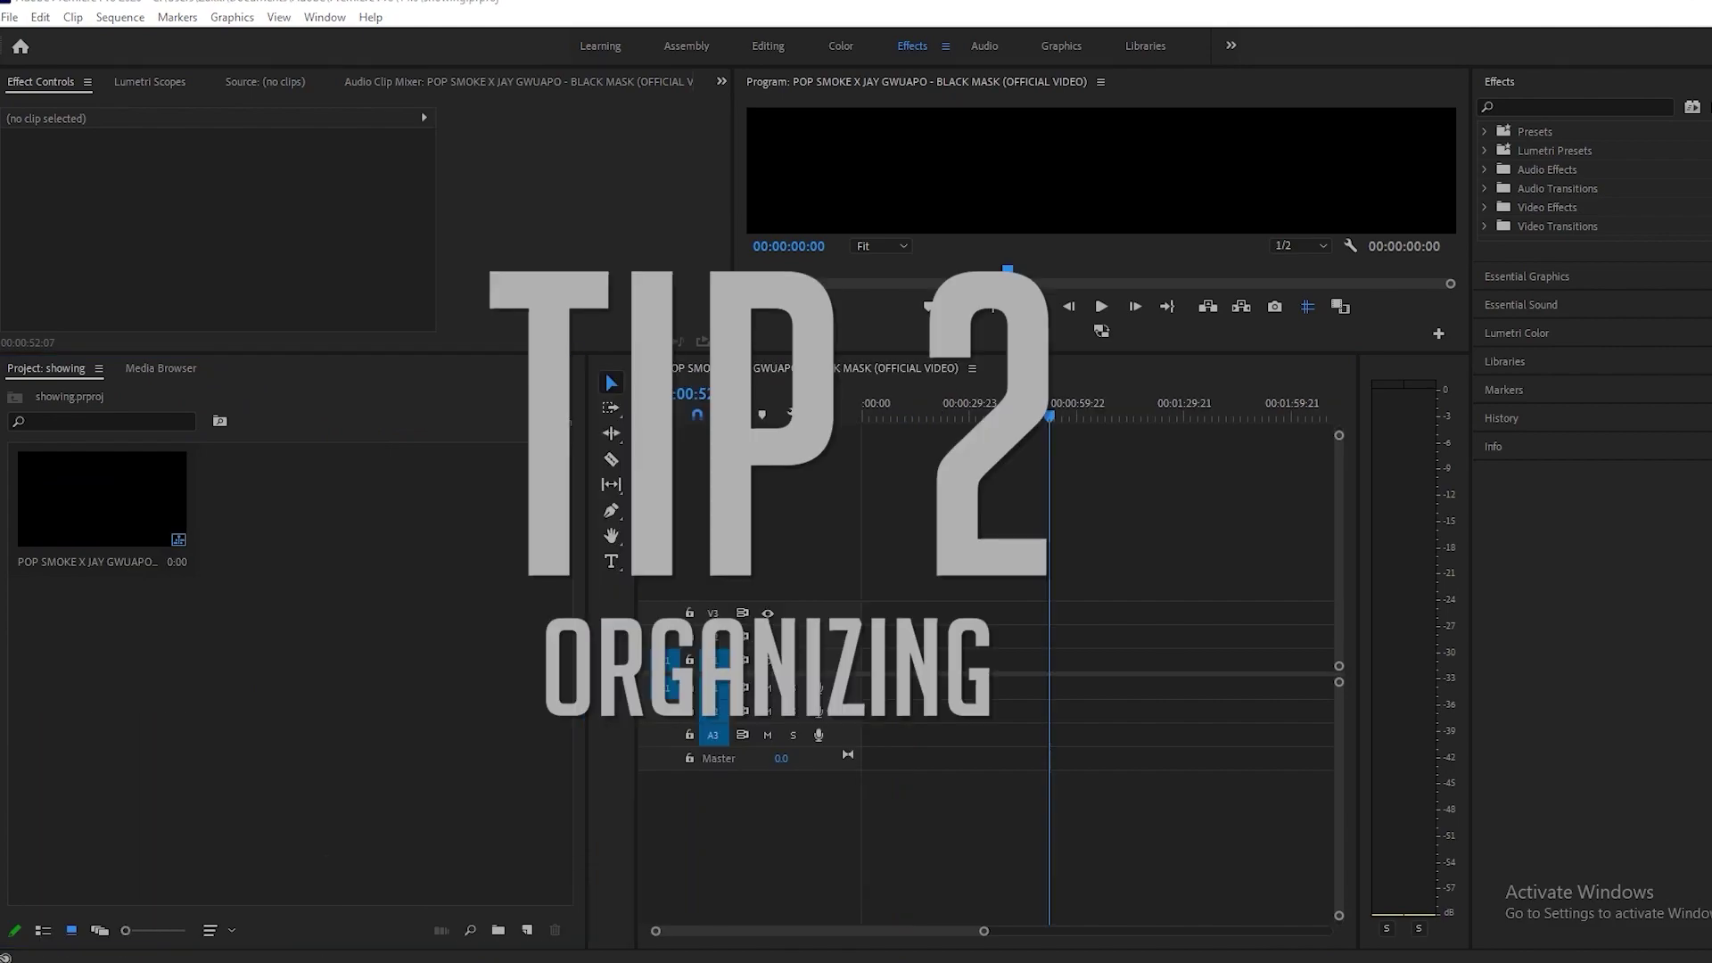
# Switch to the File Explorer Downloads window and open the E: drive.
pyautogui.moveTo(520, 927)
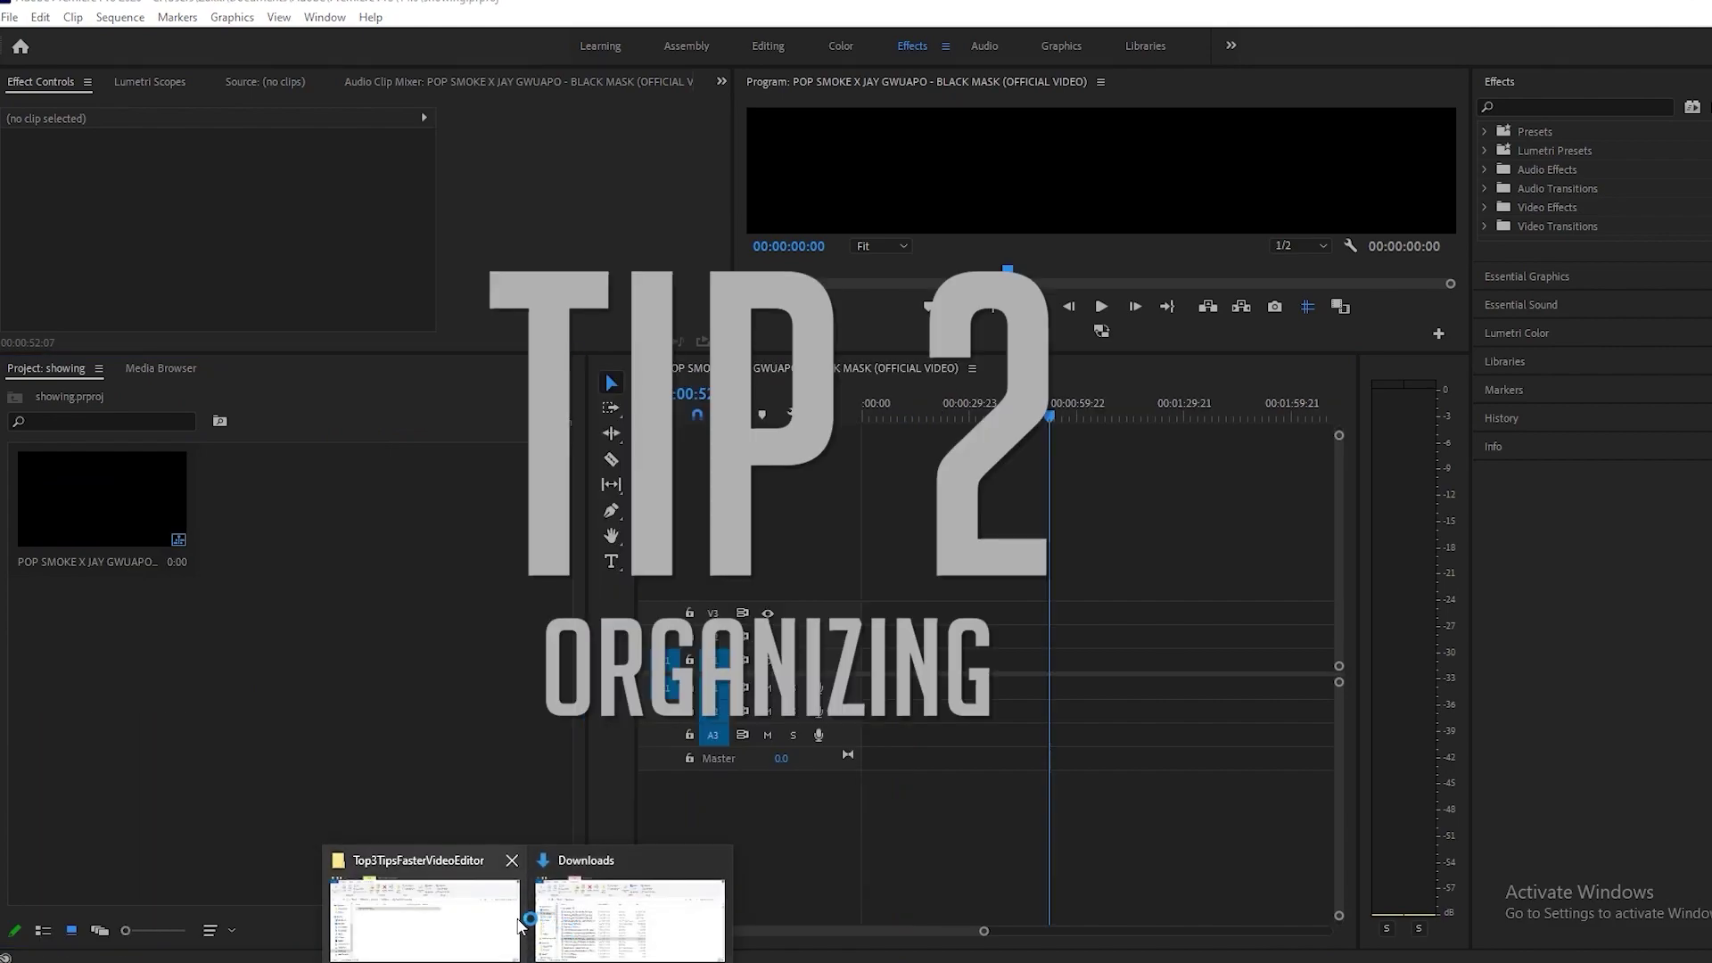
pyautogui.click(571, 919)
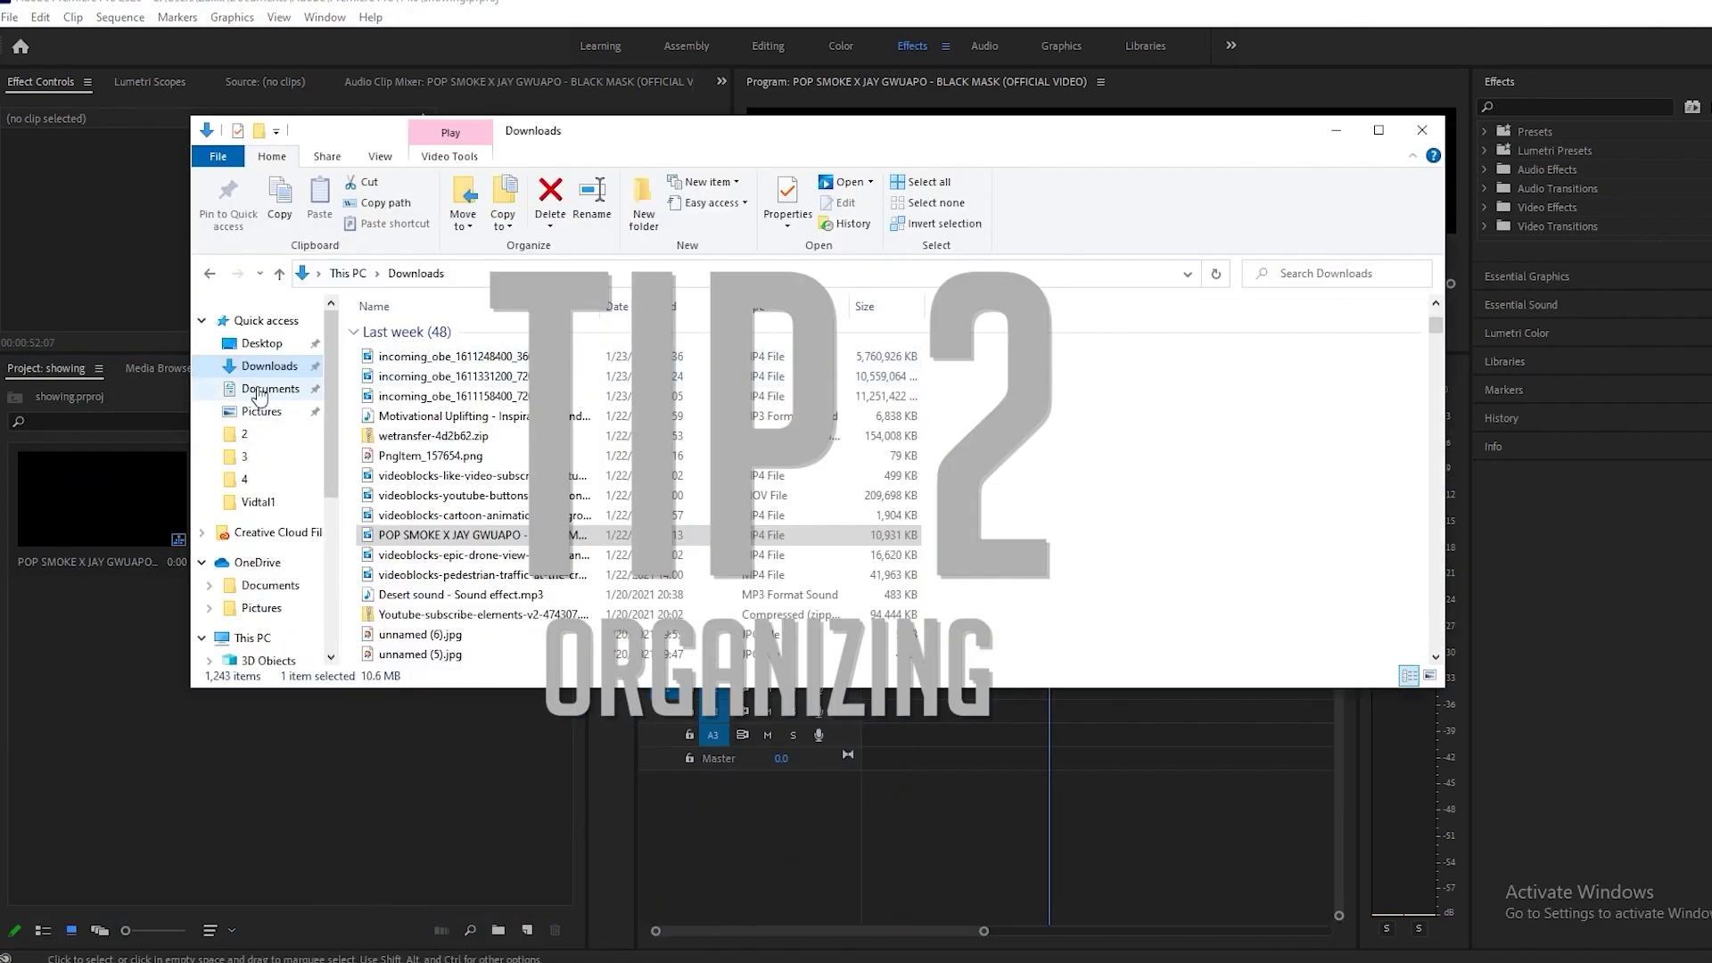
pyautogui.scroll(-5, 267, 473)
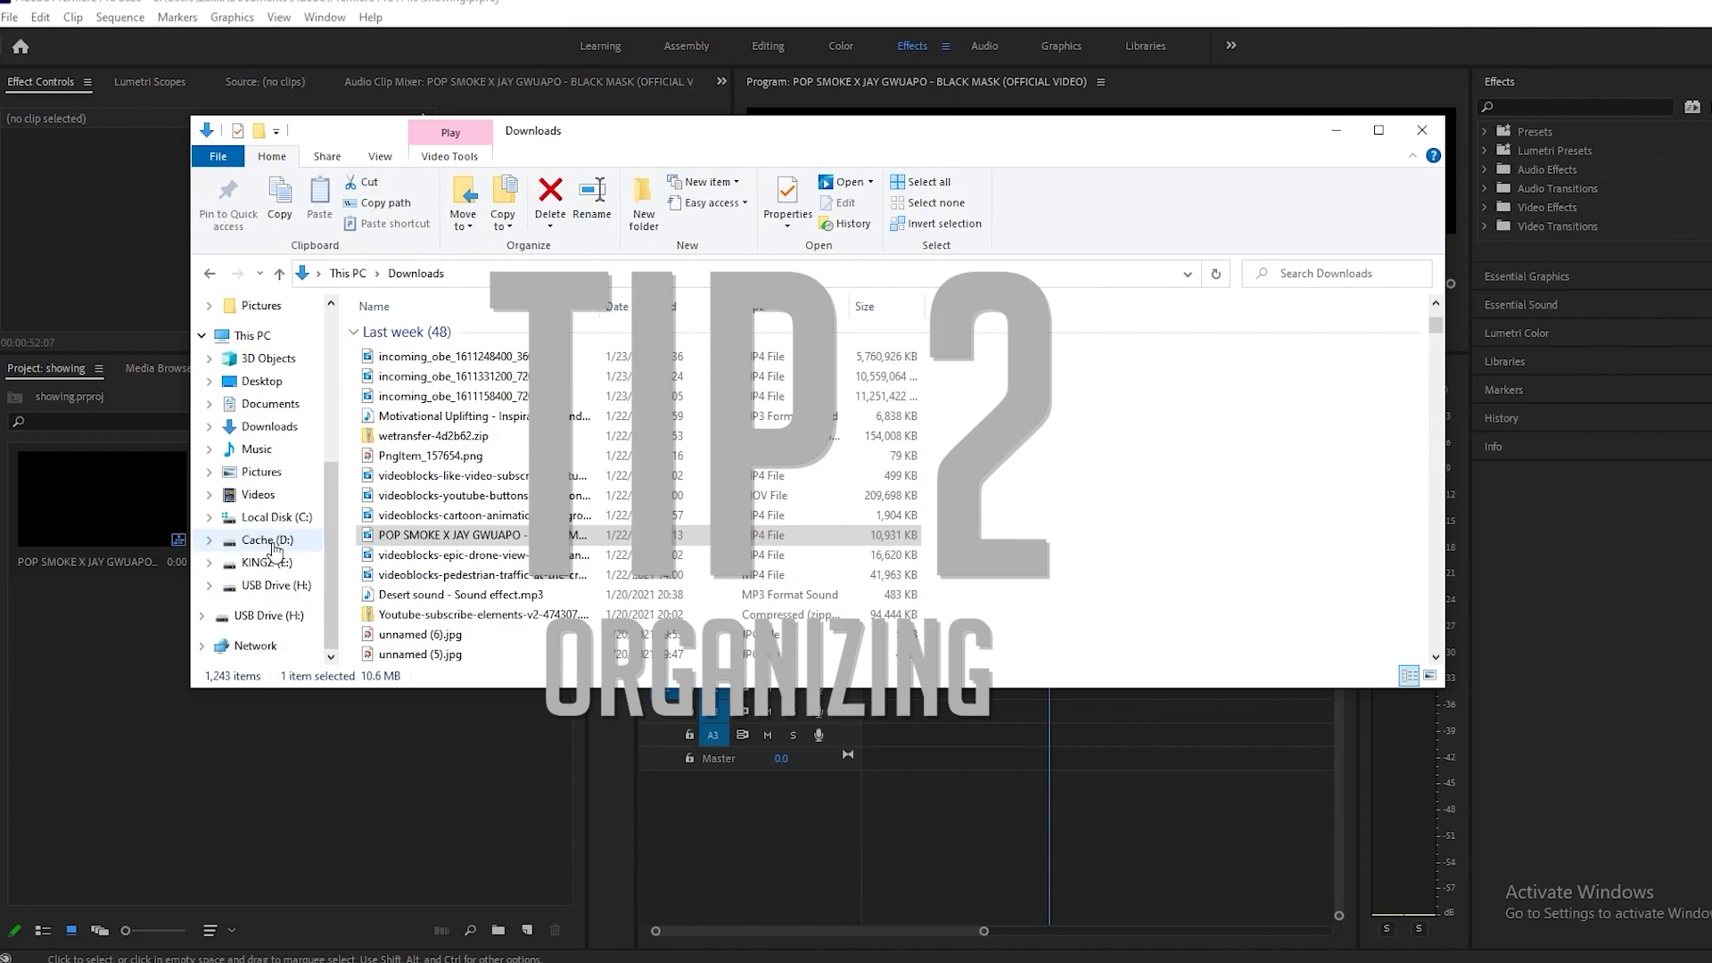
pyautogui.click(268, 561)
pyautogui.moveTo(673, 148); pyautogui.dragTo(889, 147)
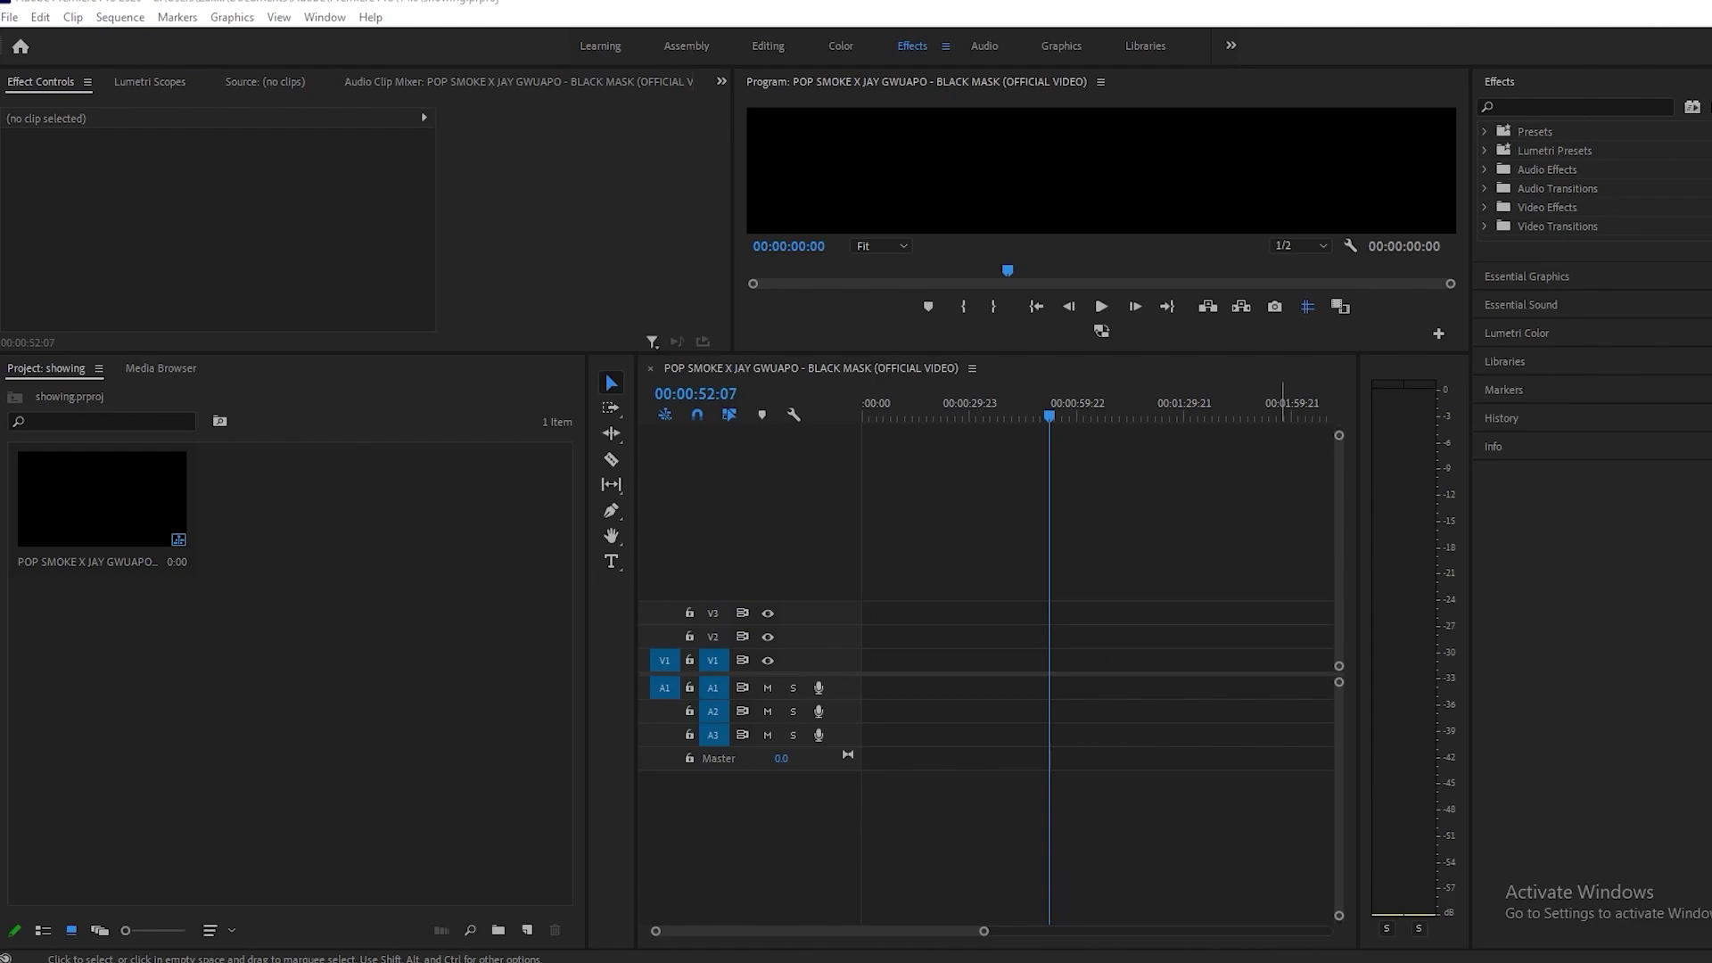
# Create two bins in the project named UTHA and SALTFLATS.
pyautogui.rightClick(298, 546)
pyautogui.click(376, 588)
pyautogui.write('UTHA')
pyautogui.press('Return')
pyautogui.rightClick(375, 661)
pyautogui.click(419, 328)
pyautogui.write('SALTFLATS')
pyautogui.press('Return')
# Inside the UTHA bin, create two bins named MAINCamera and Drone.
pyautogui.doubleClick(290, 501)
pyautogui.rightClick(238, 615)
pyautogui.click(371, 295)
pyautogui.write('MAINCamera')
pyautogui.press('Return')
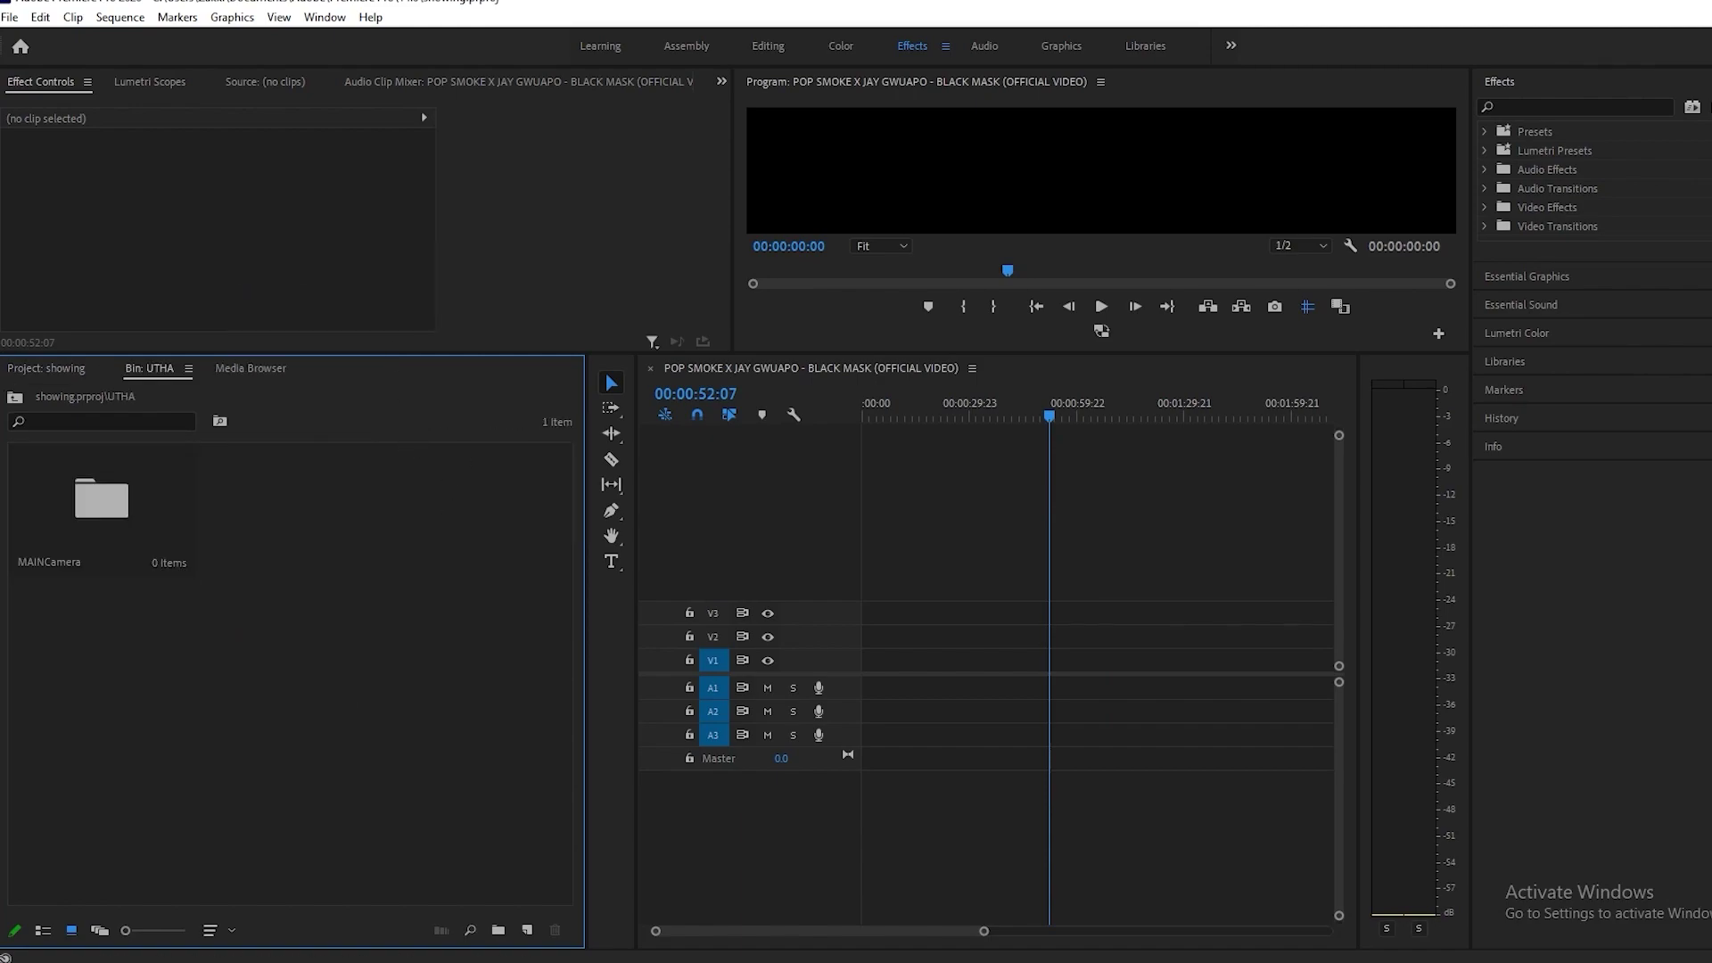
pyautogui.rightClick(318, 533)
pyautogui.click(392, 575)
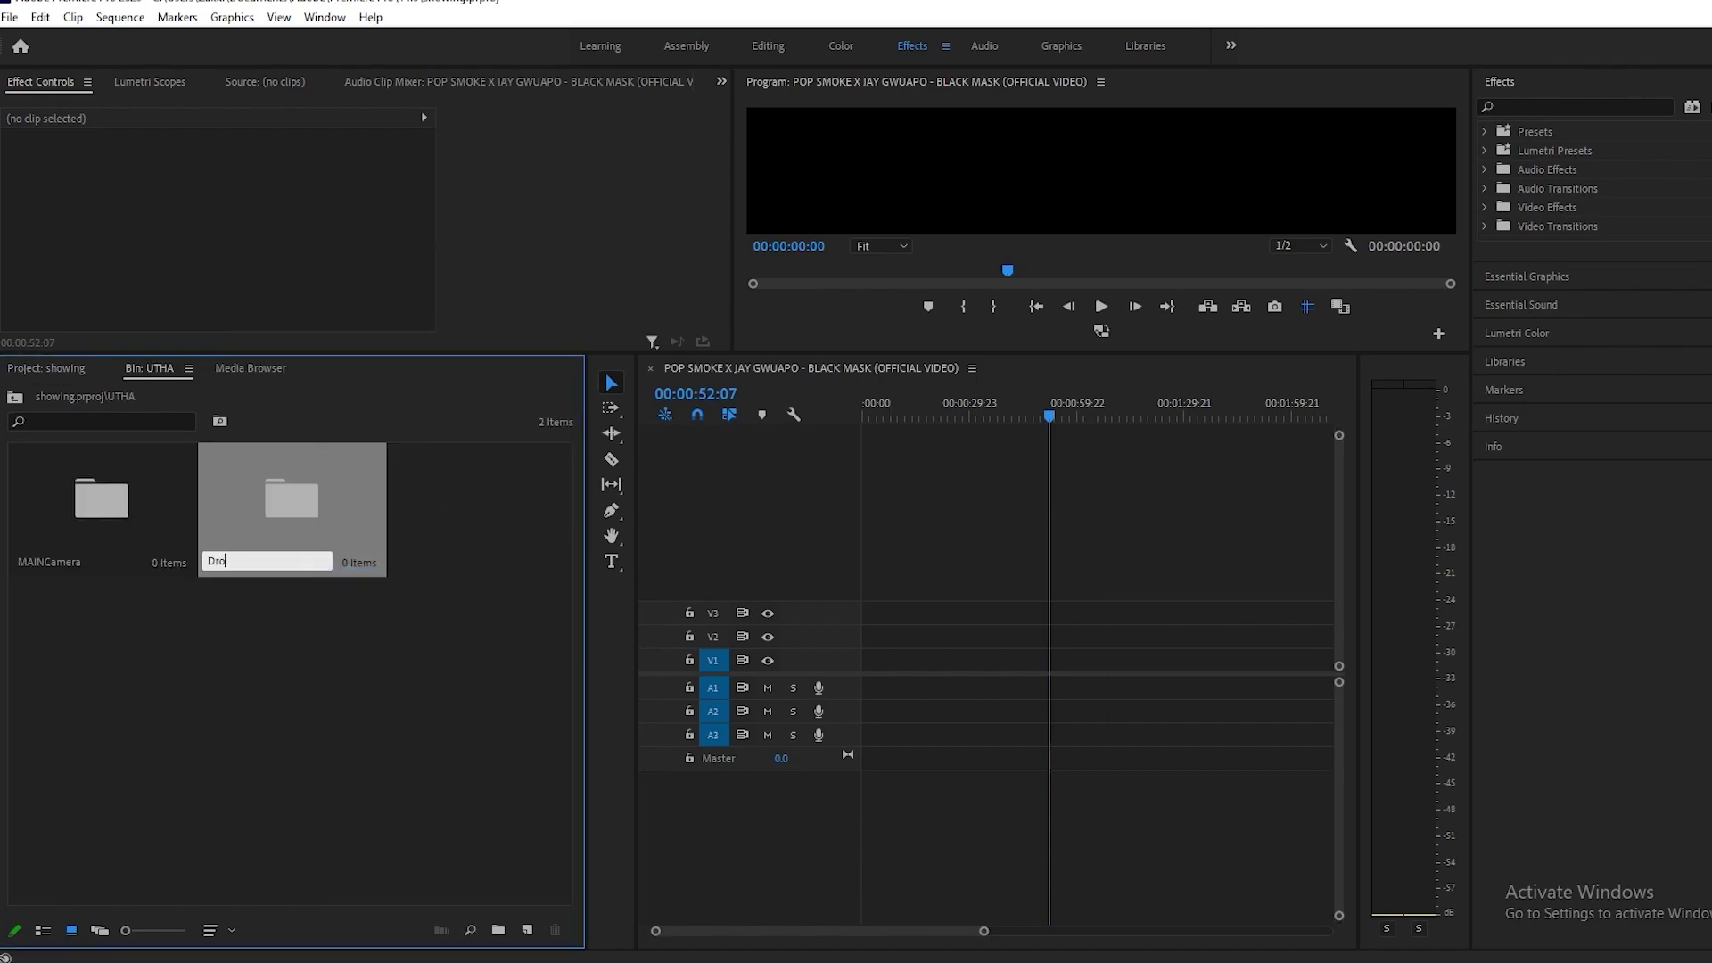
# Import footage into the MAINCamera bin and two selected files into the Drone bin.
pyautogui.doubleClick(101, 500)
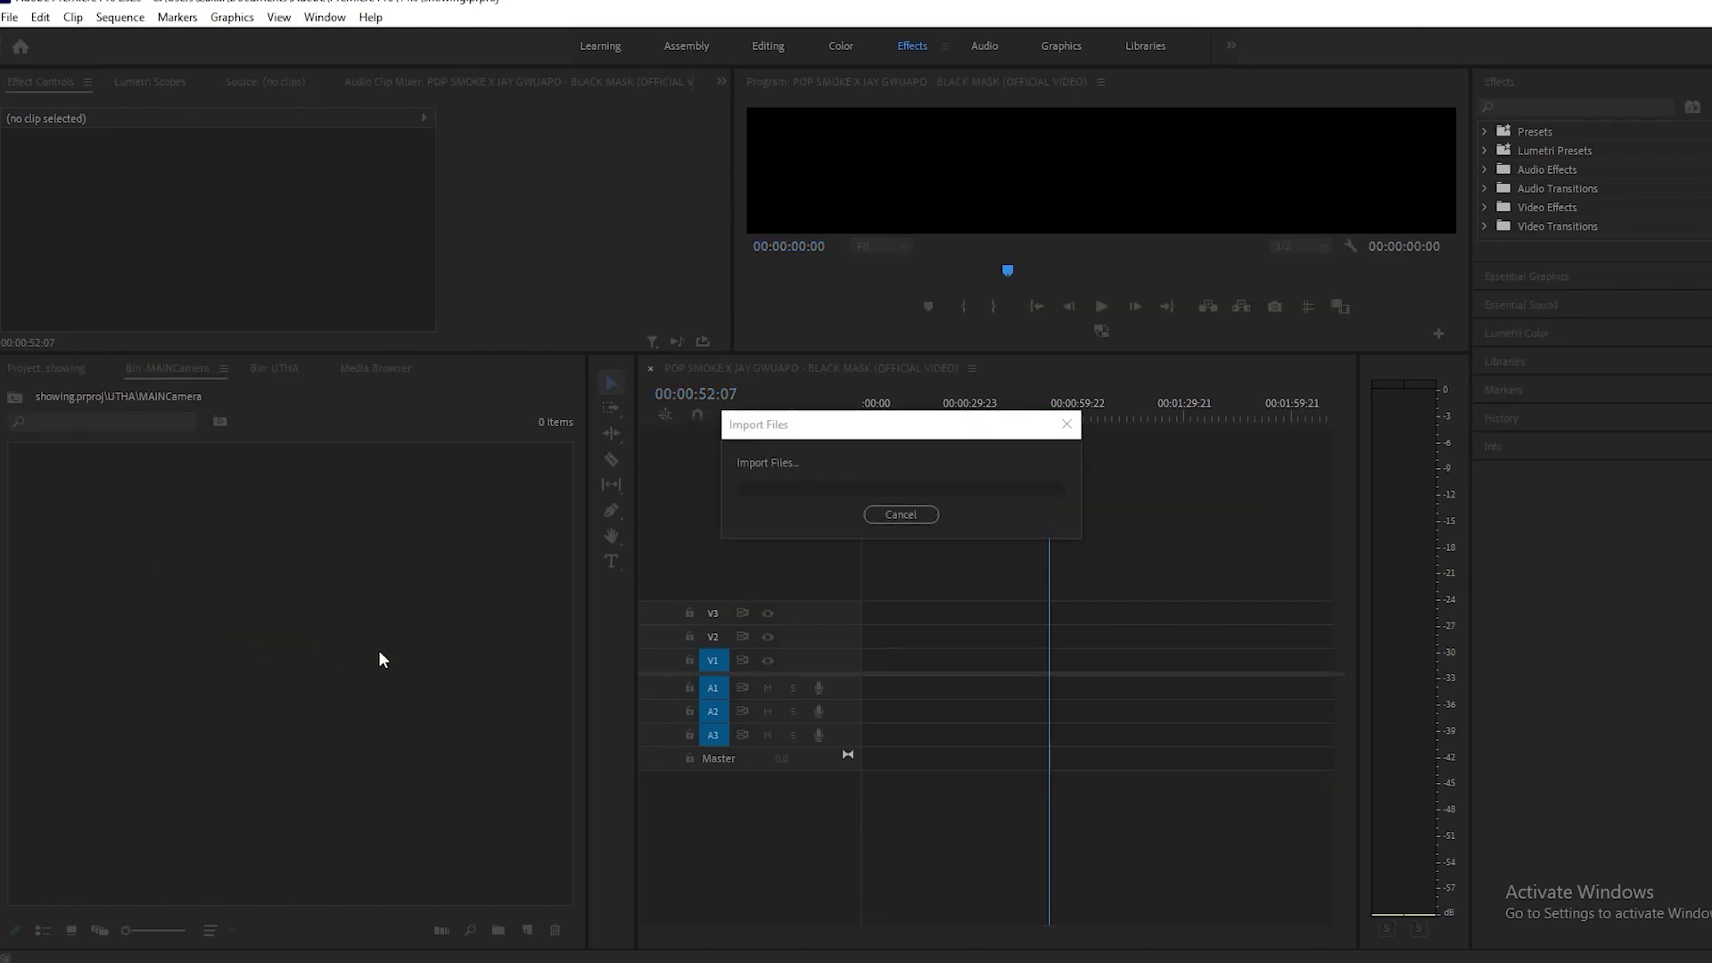
pyautogui.click(274, 368)
pyautogui.doubleClick(372, 549)
pyautogui.doubleClick(558, 592)
pyautogui.click(78, 415)
pyautogui.doubleClick(424, 191)
pyautogui.doubleClick(211, 184)
pyautogui.doubleClick(420, 184)
pyautogui.click(332, 201)
pyautogui.keyDown('ctrl'); pyautogui.click(426, 198); pyautogui.keyUp('ctrl')
pyautogui.click(740, 562)
# Inside the SALTFLATS bin, create bins named Main and Gopro, and open the Main bin.
pyautogui.click(51, 369)
pyautogui.doubleClick(291, 499)
pyautogui.rightClick(88, 558)
pyautogui.click(241, 600)
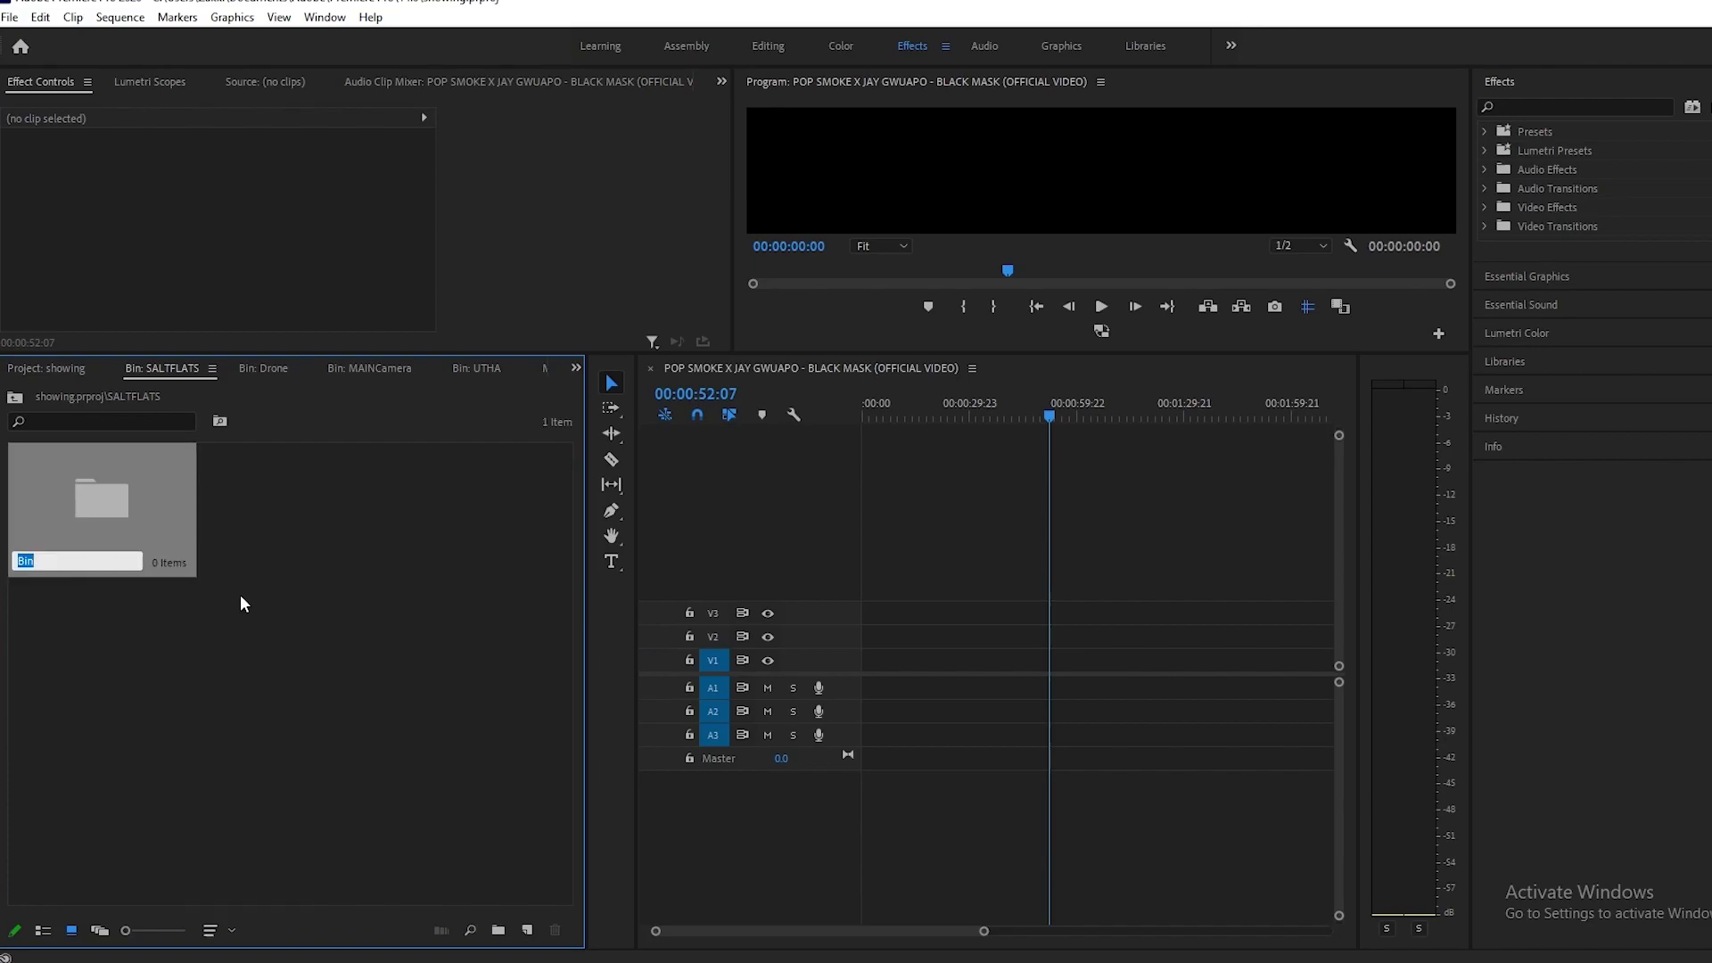
pyautogui.write('Main')
pyautogui.press('Return')
pyautogui.write('Gopro')
pyautogui.rightClick(450, 576)
pyautogui.doubleClick(102, 500)
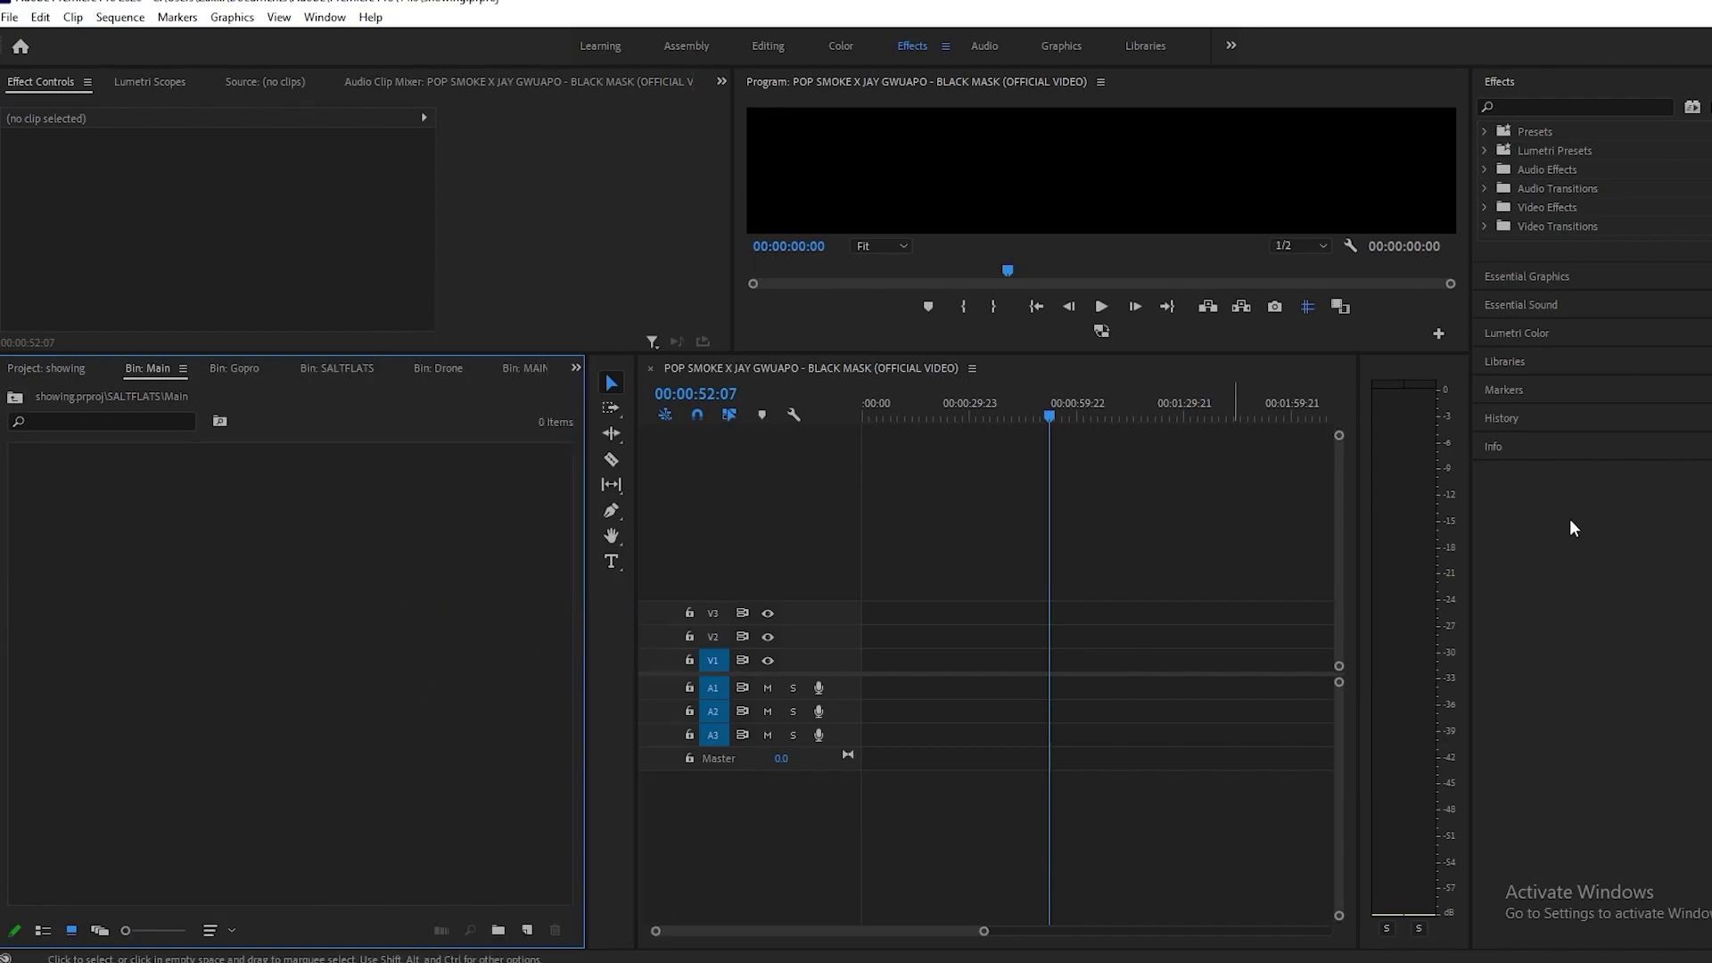
# Import all clips from the Salt Flats Main Cam folder into the Main bin.
pyautogui.doubleClick(286, 591)
pyautogui.click(339, 74)
pyautogui.doubleClick(229, 179)
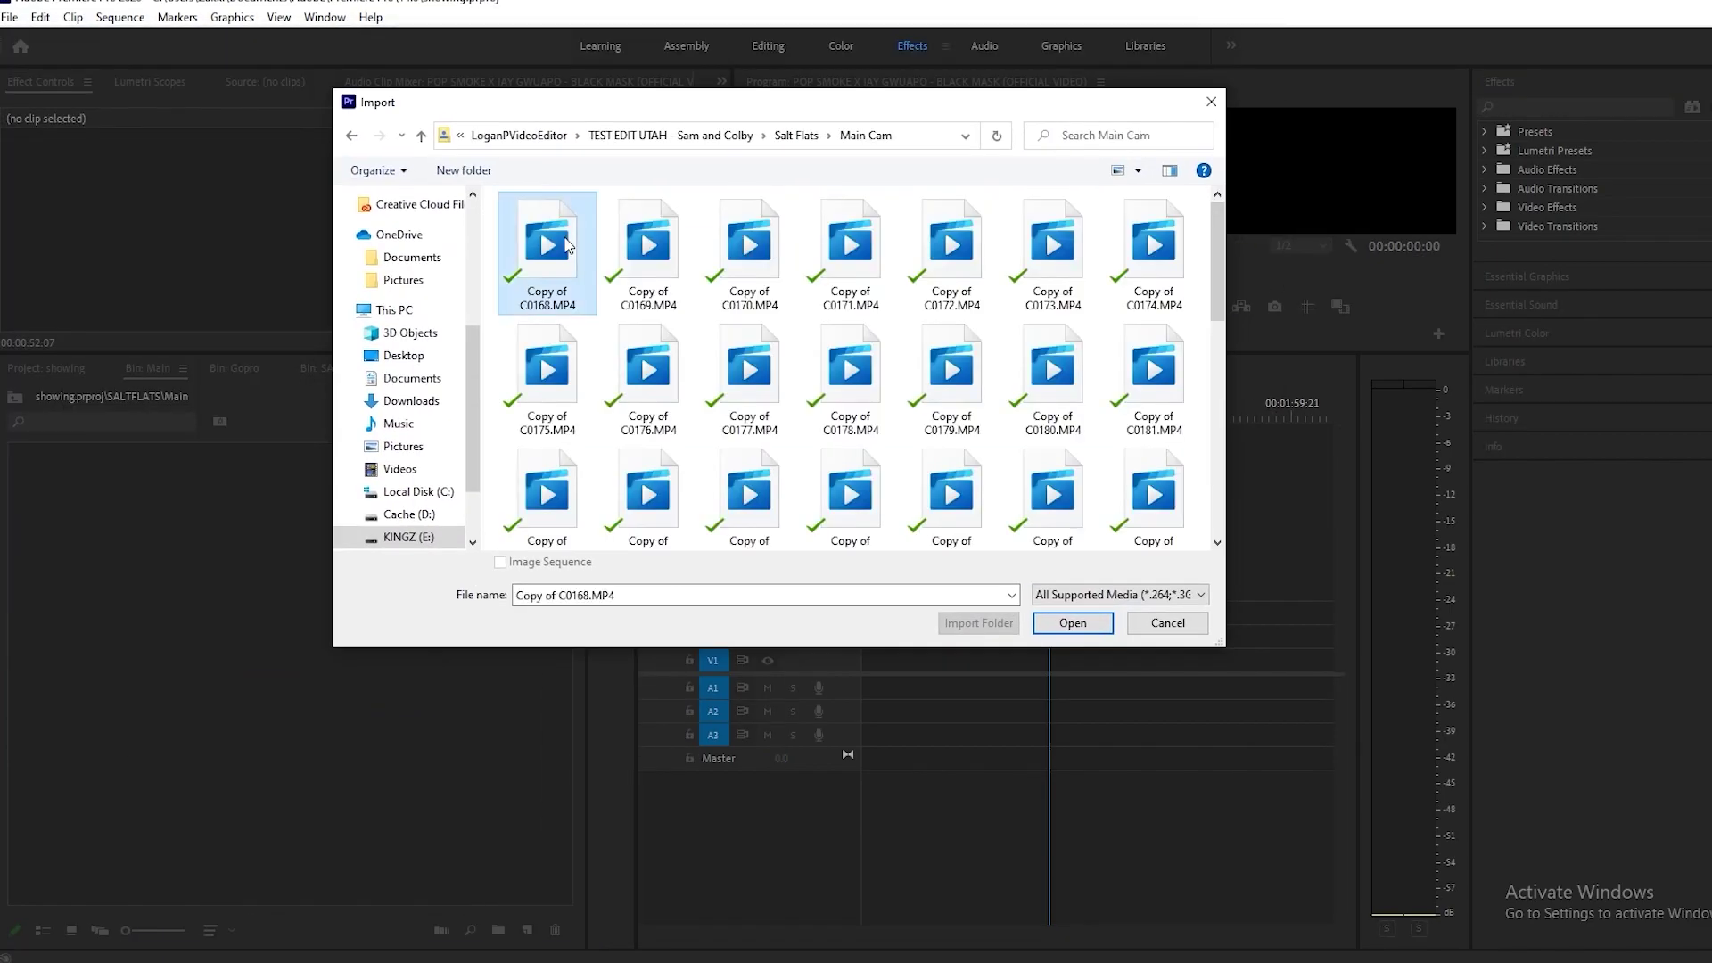
pyautogui.hotkey('ctrl', 'a')
pyautogui.click(741, 562)
# Import the GoPro footage into the bins named 1 and 2 for the Gopro material.
pyautogui.doubleClick(156, 536)
pyautogui.doubleClick(579, 226)
pyautogui.click(1073, 624)
pyautogui.click(306, 368)
pyautogui.doubleClick(275, 516)
pyautogui.hotkey('ctrl', 'a')
pyautogui.click(1074, 623)
# Import all the drone clips into the SALTFLATS drone bin and check the project's top level and the Gopro bin.
pyautogui.click(455, 368)
pyautogui.doubleClick(101, 499)
pyautogui.doubleClick(286, 713)
pyautogui.doubleClick(630, 268)
pyautogui.hotkey('ctrl', 'a')
pyautogui.click(1418, 910)
pyautogui.click(35, 369)
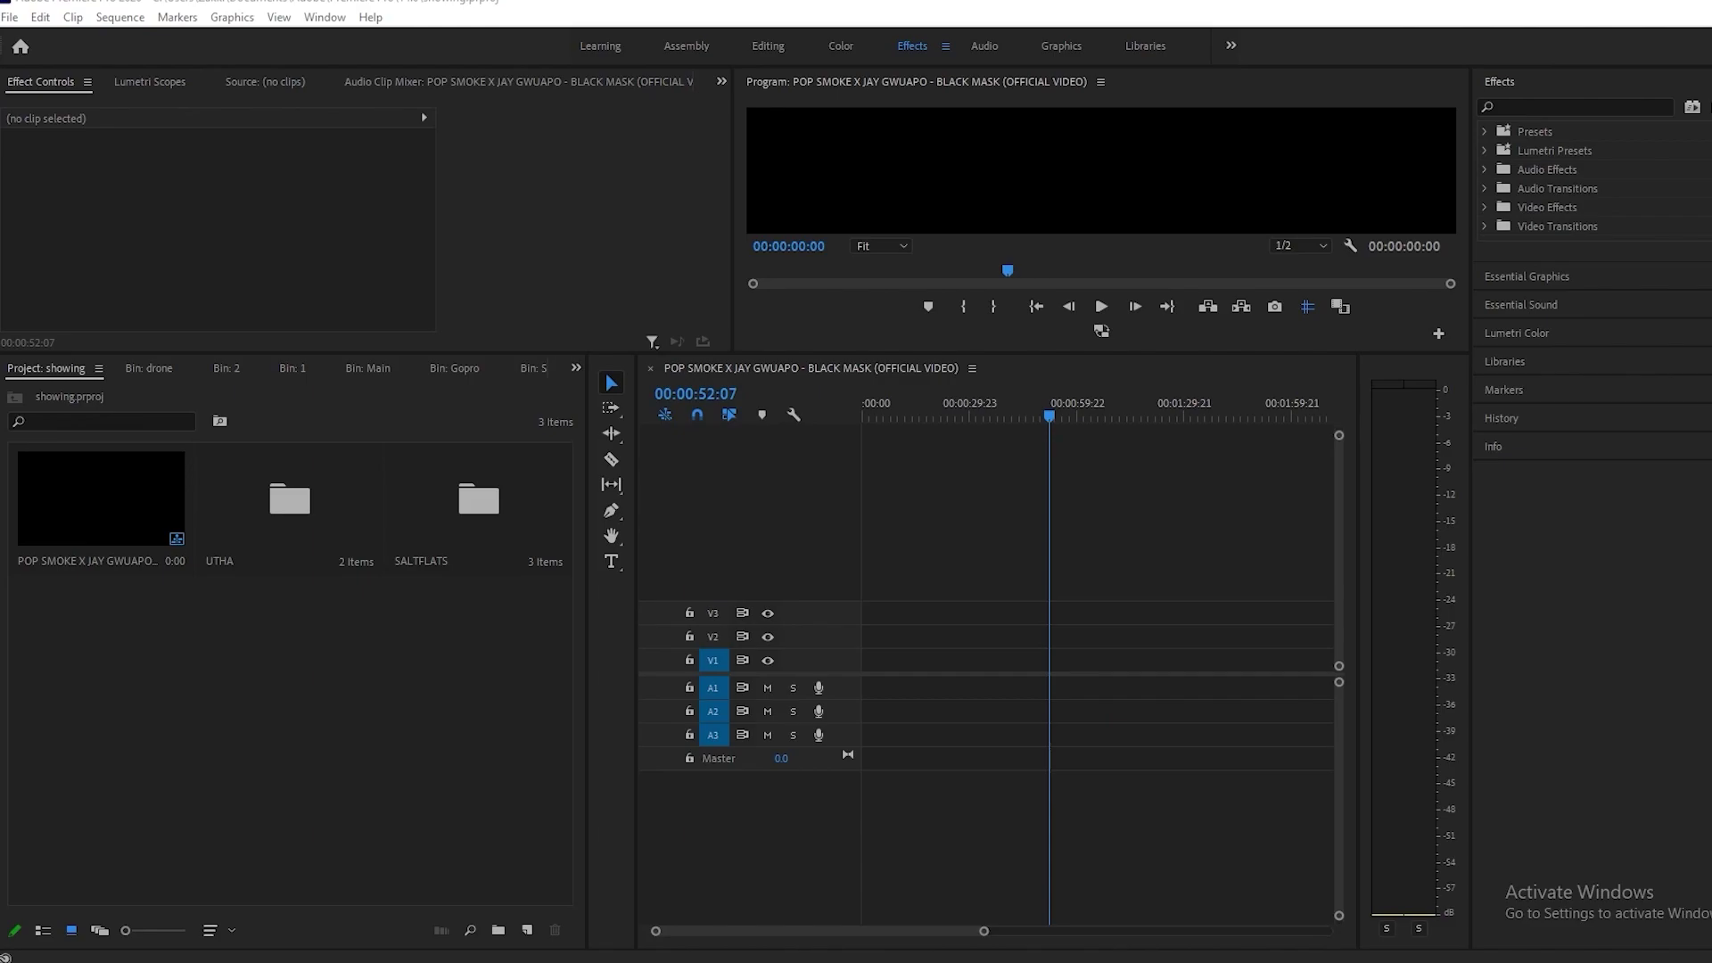
pyautogui.click(454, 368)
pyautogui.doubleClick(107, 535)
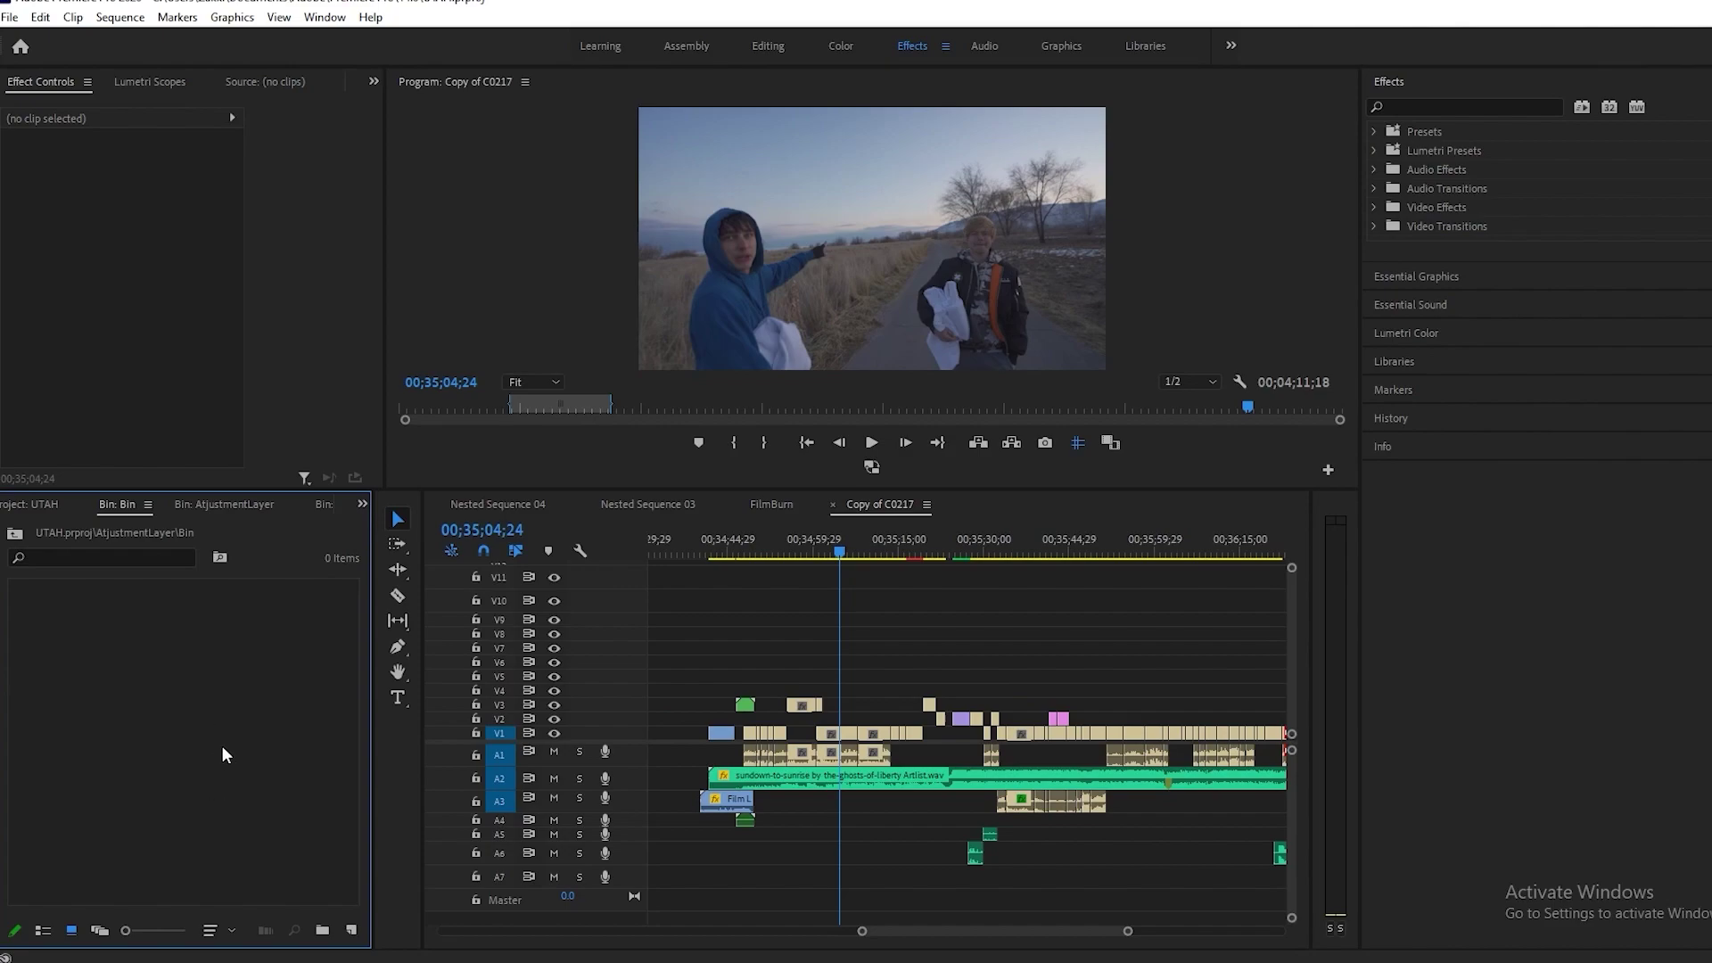
# Create a 1920 x 1080, 23.976 fps adjustment layer in the empty bin of the UTAH project and name it mainCamera.
pyautogui.rightClick(207, 701)
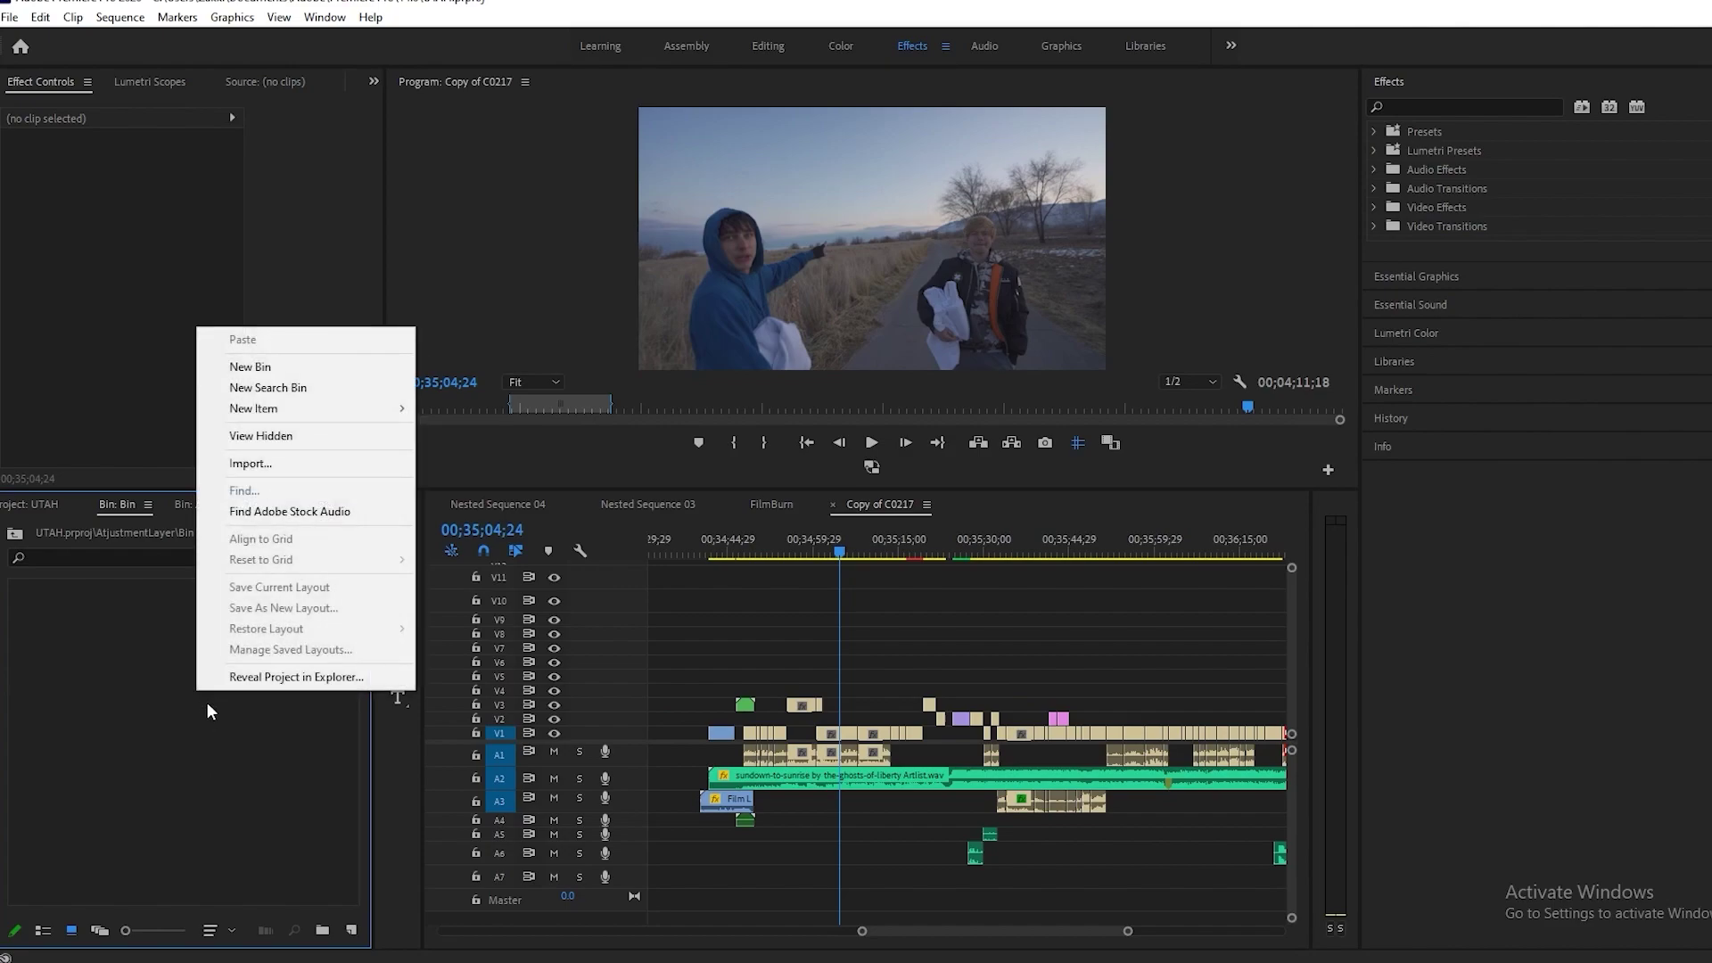
pyautogui.moveTo(318, 411)
pyautogui.click(517, 469)
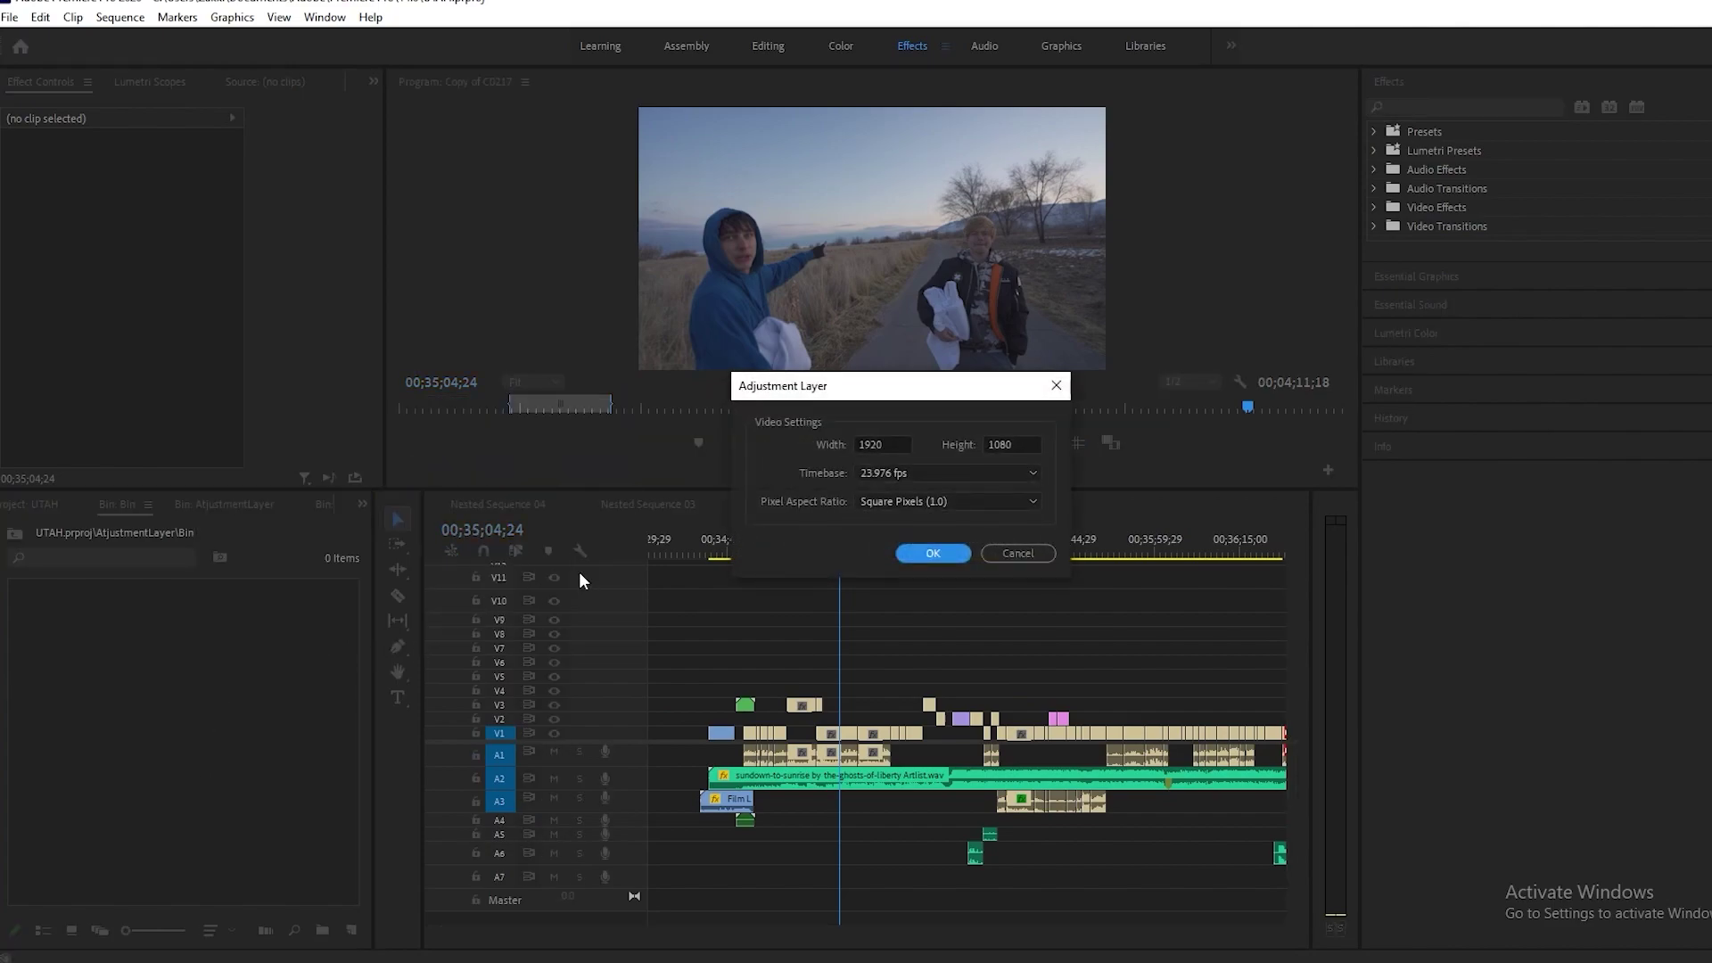
pyautogui.click(927, 552)
pyautogui.click(69, 696)
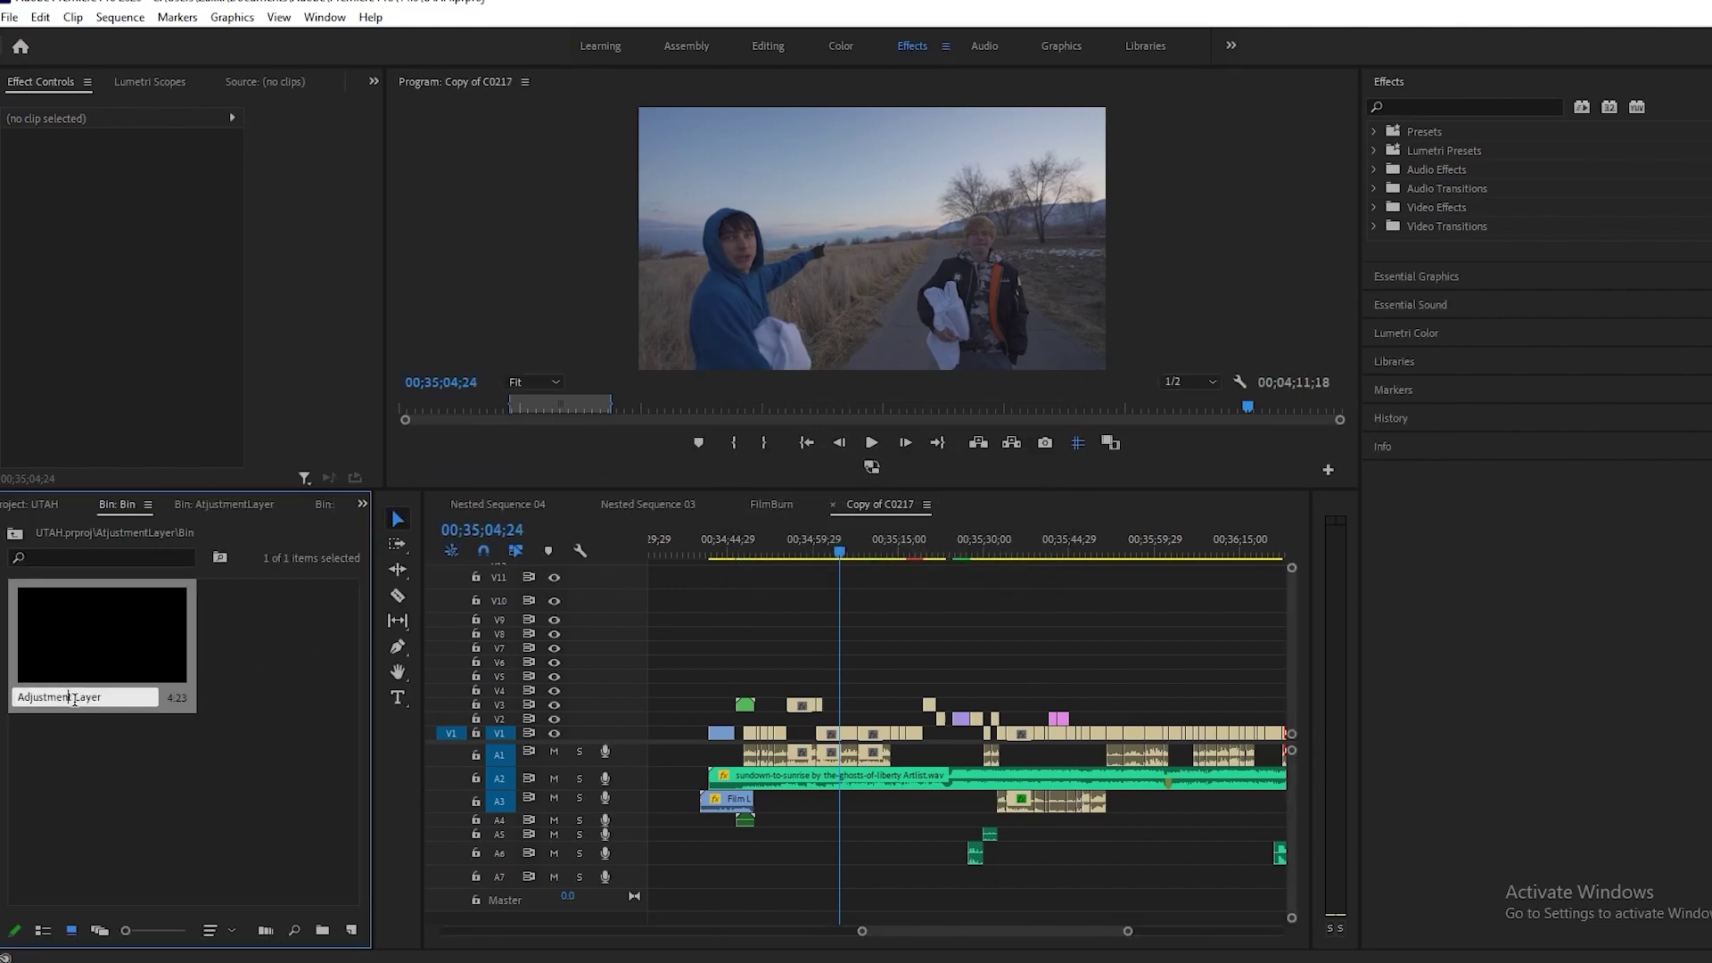
pyautogui.write('ma')
pyautogui.doubleClick(69, 695)
# Create a second 1920 x 1080 adjustment layer named DJImavic and move the playhead onto the mainCamera layer in the timeline.
pyautogui.rightClick(220, 682)
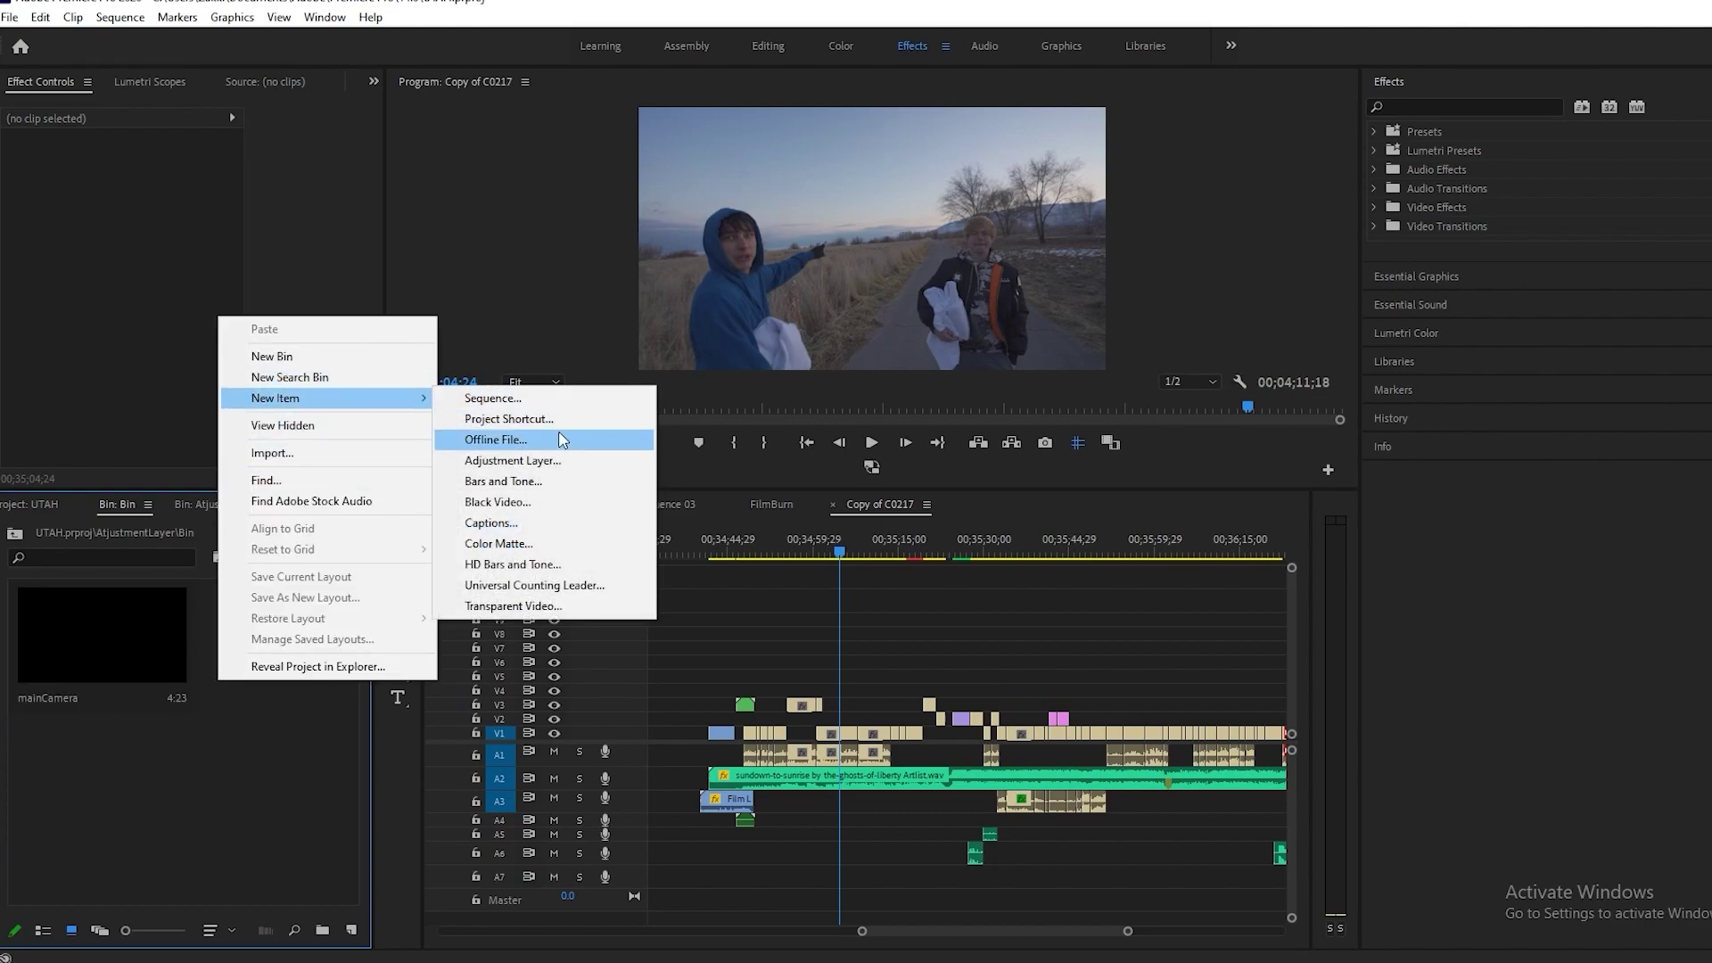
pyautogui.click(534, 460)
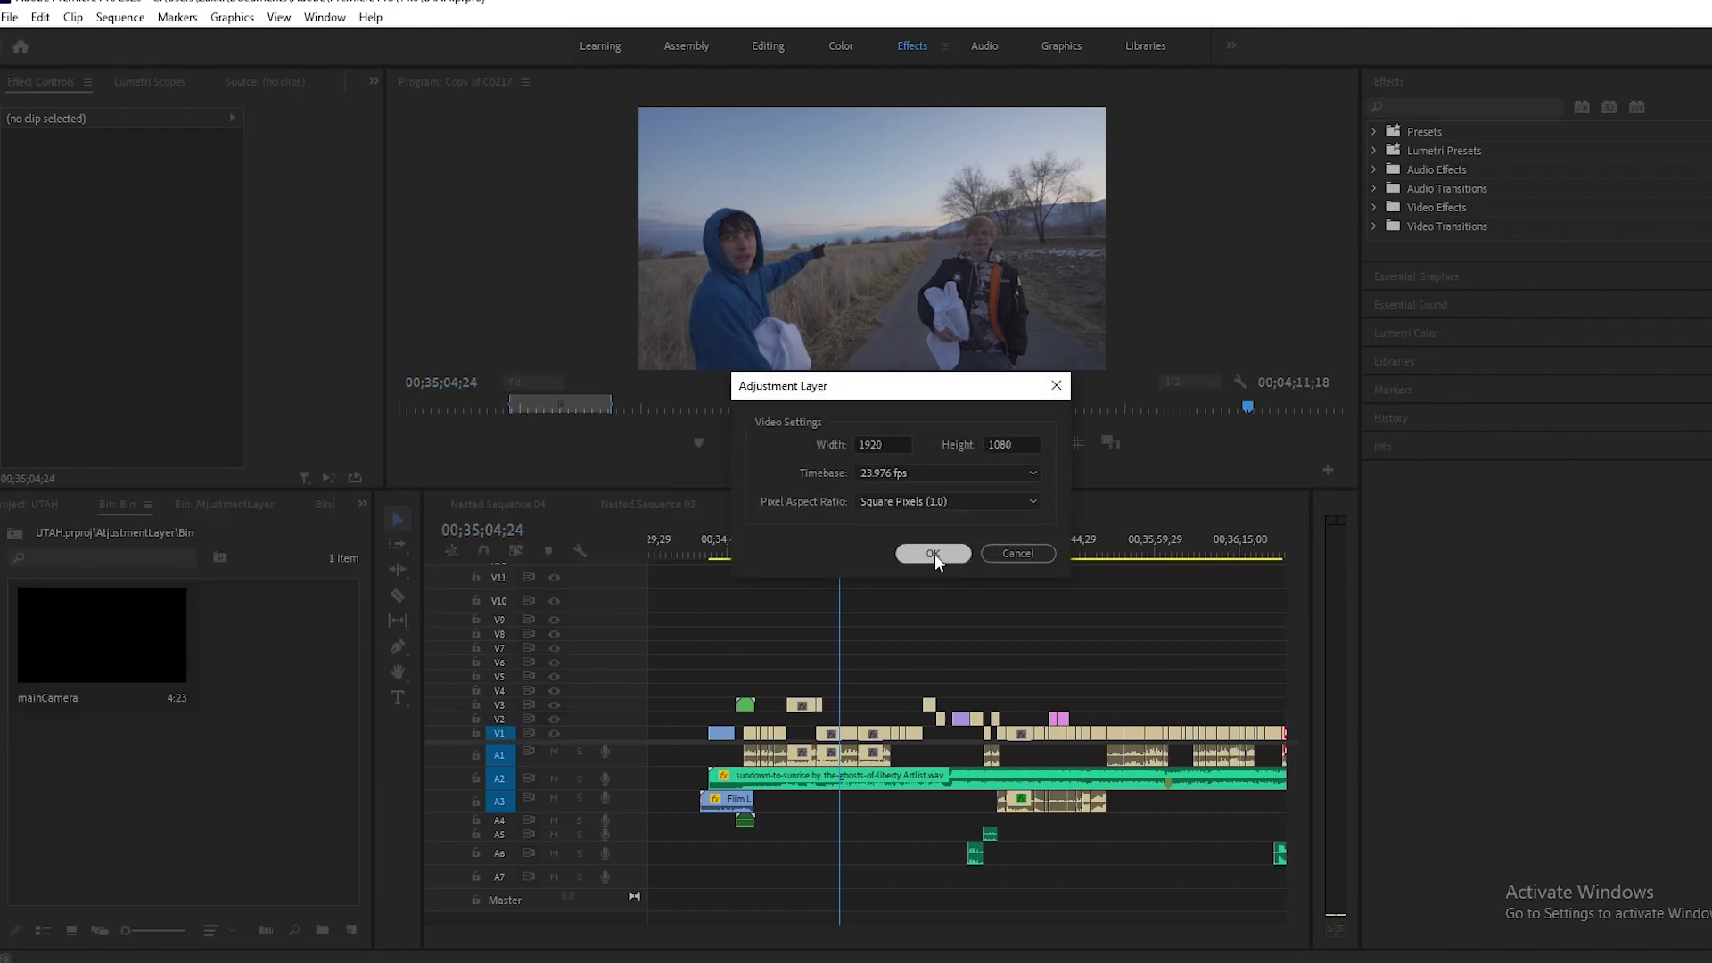
pyautogui.click(933, 553)
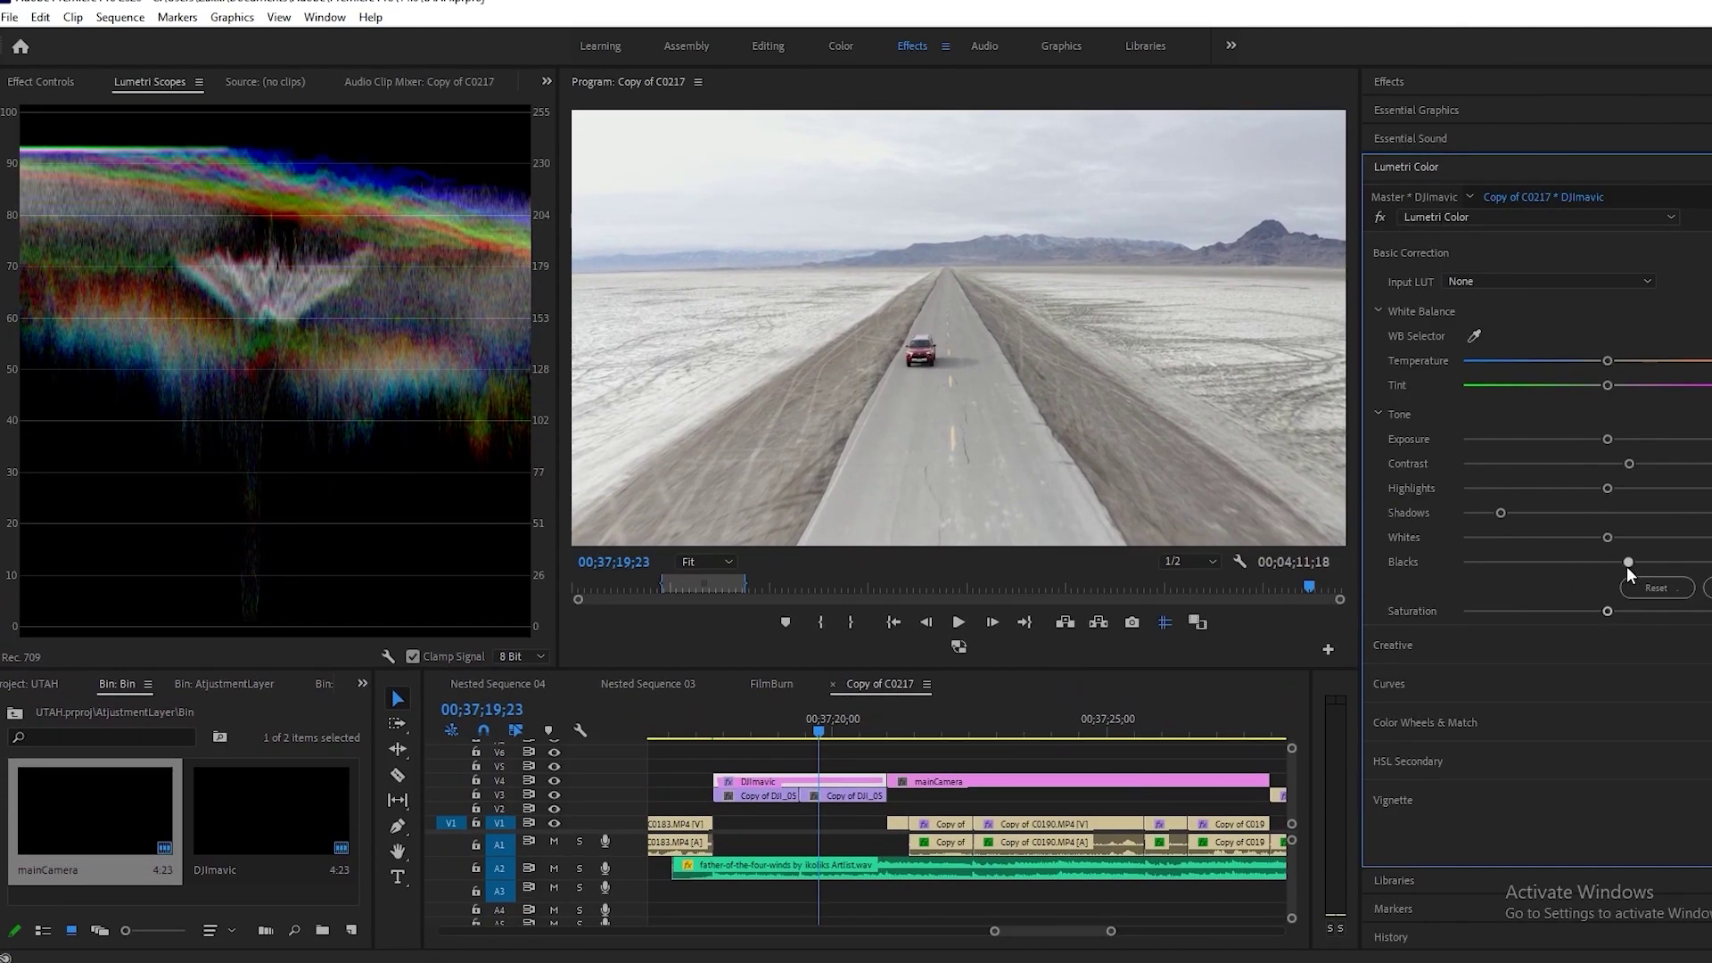
pyautogui.moveTo(829, 725); pyautogui.dragTo(904, 726)
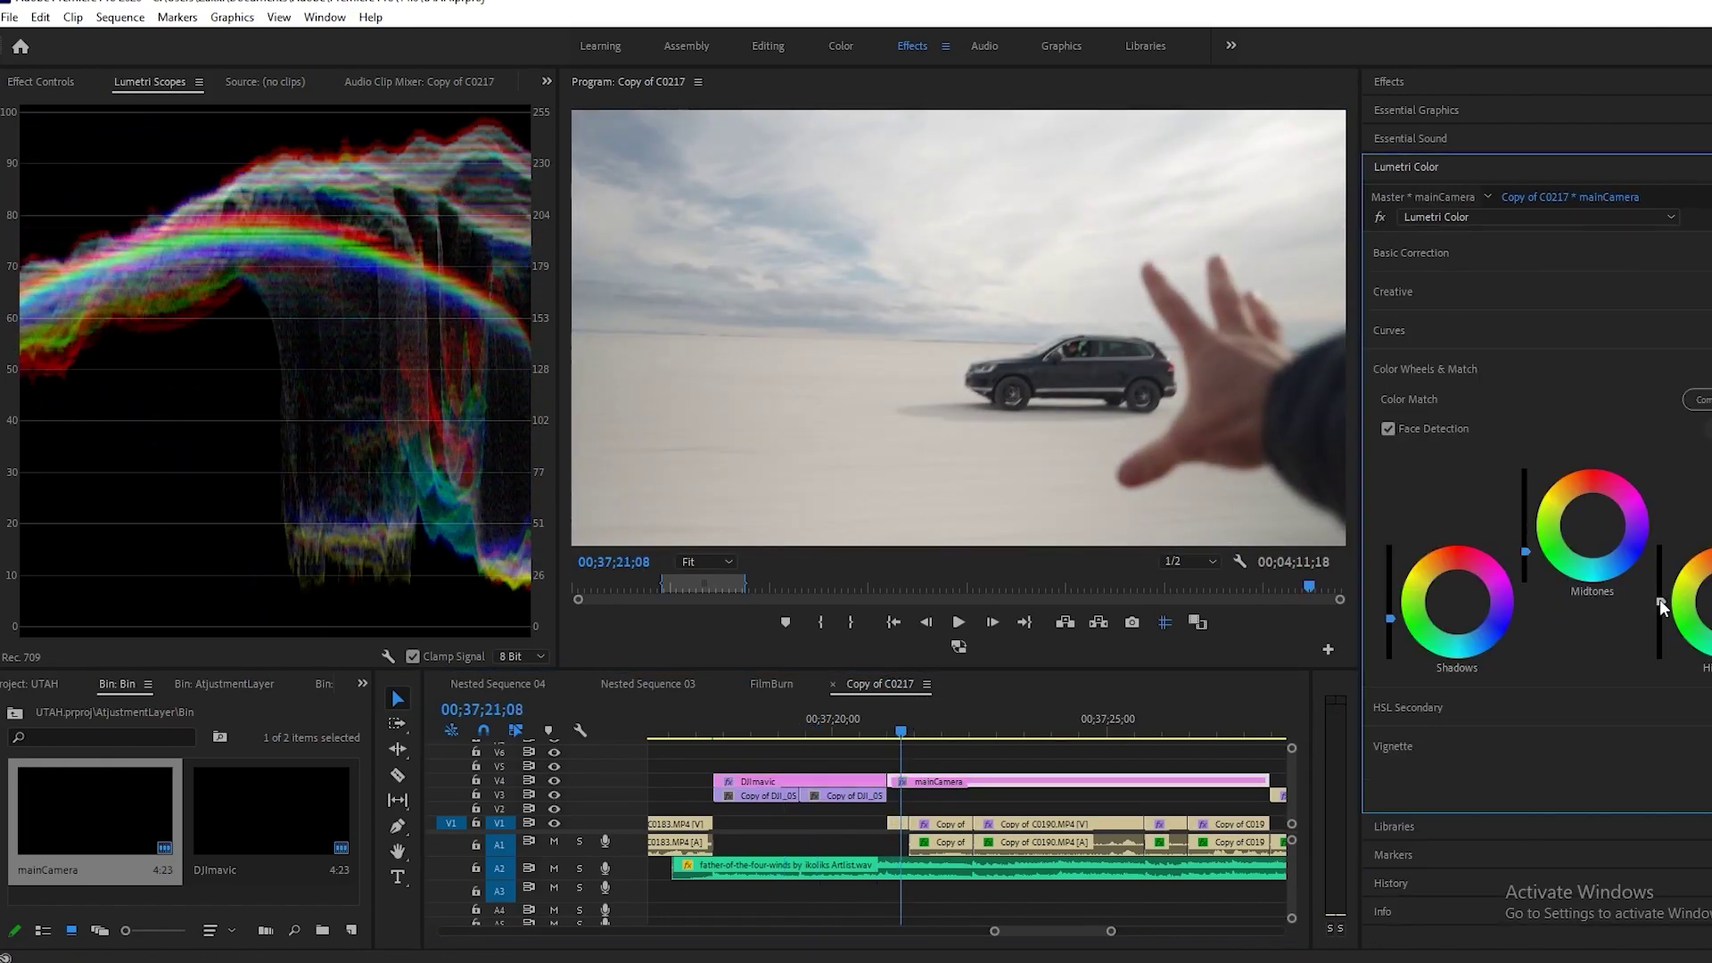
# Create a third adjustment layer in the bin and name it grade.
pyautogui.rightClick(211, 761)
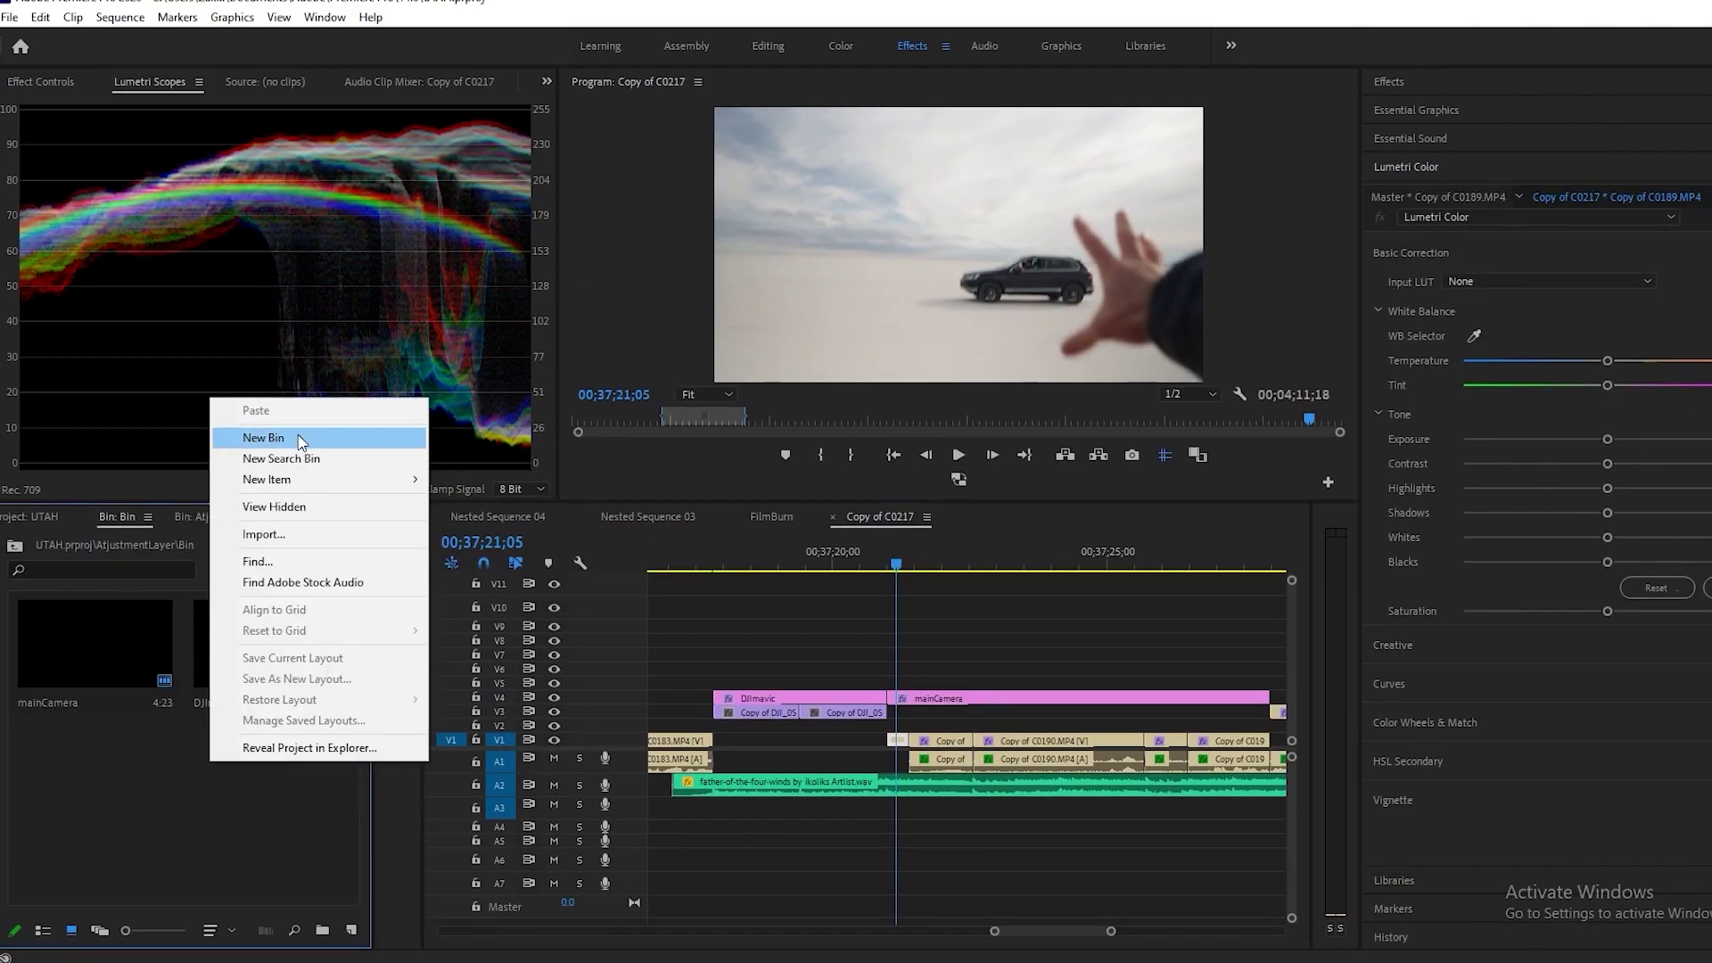
pyautogui.moveTo(366, 482)
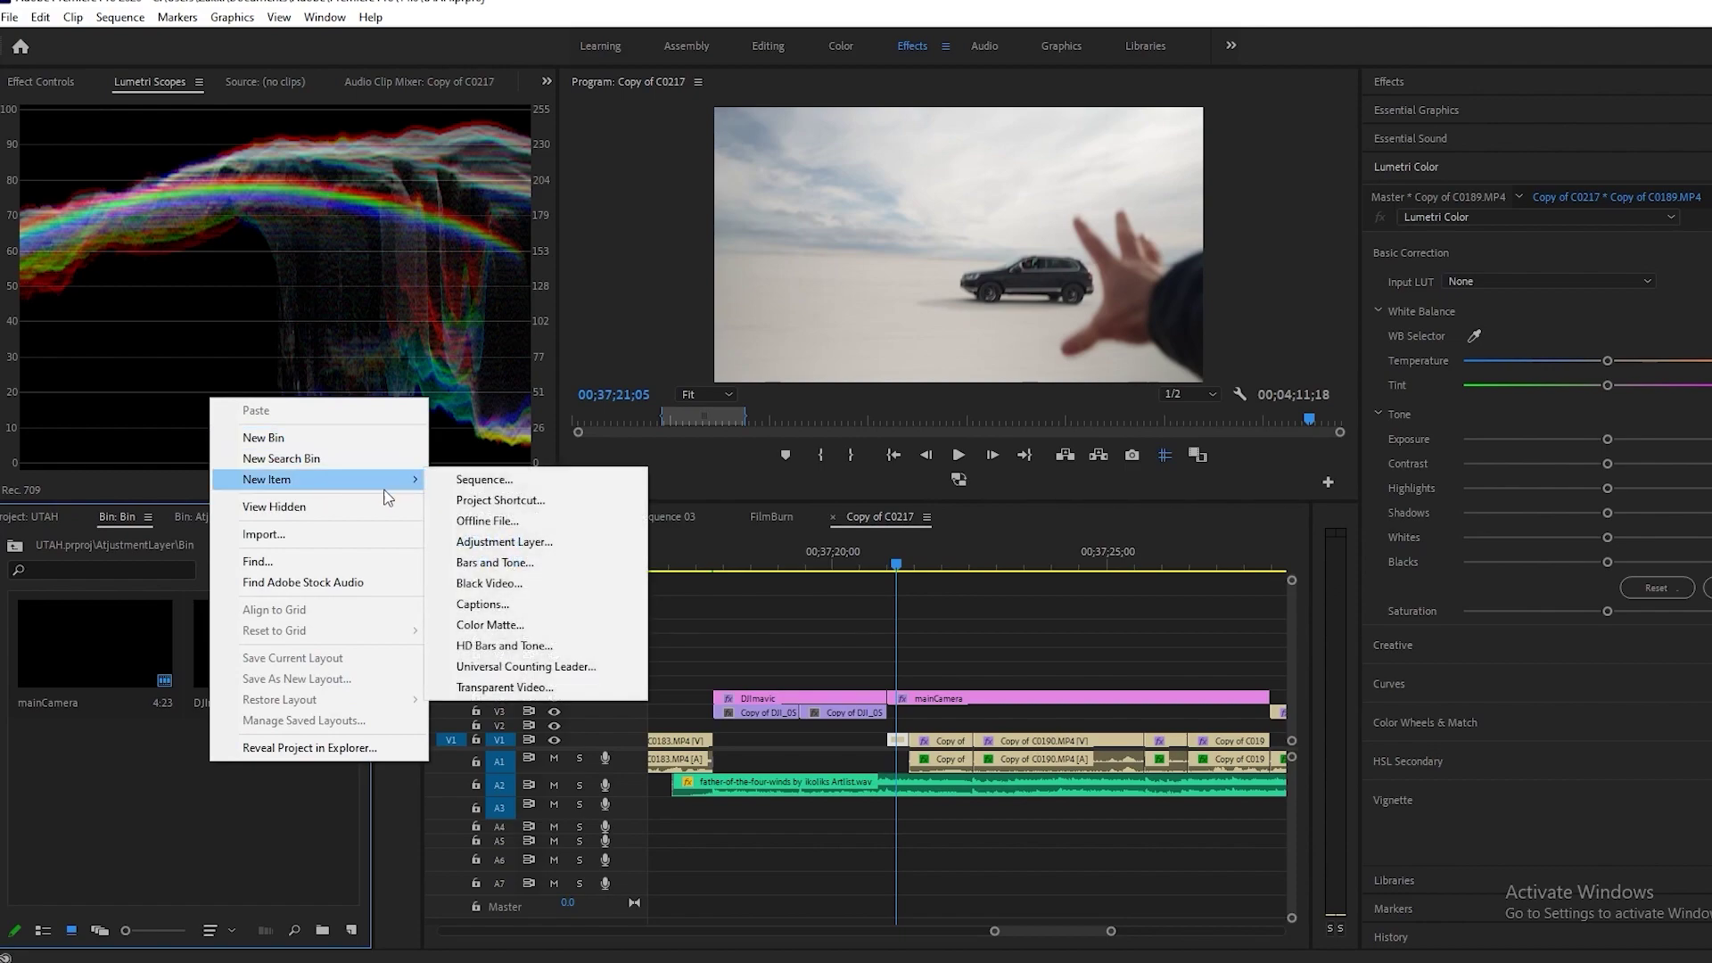
pyautogui.click(520, 540)
pyautogui.click(933, 553)
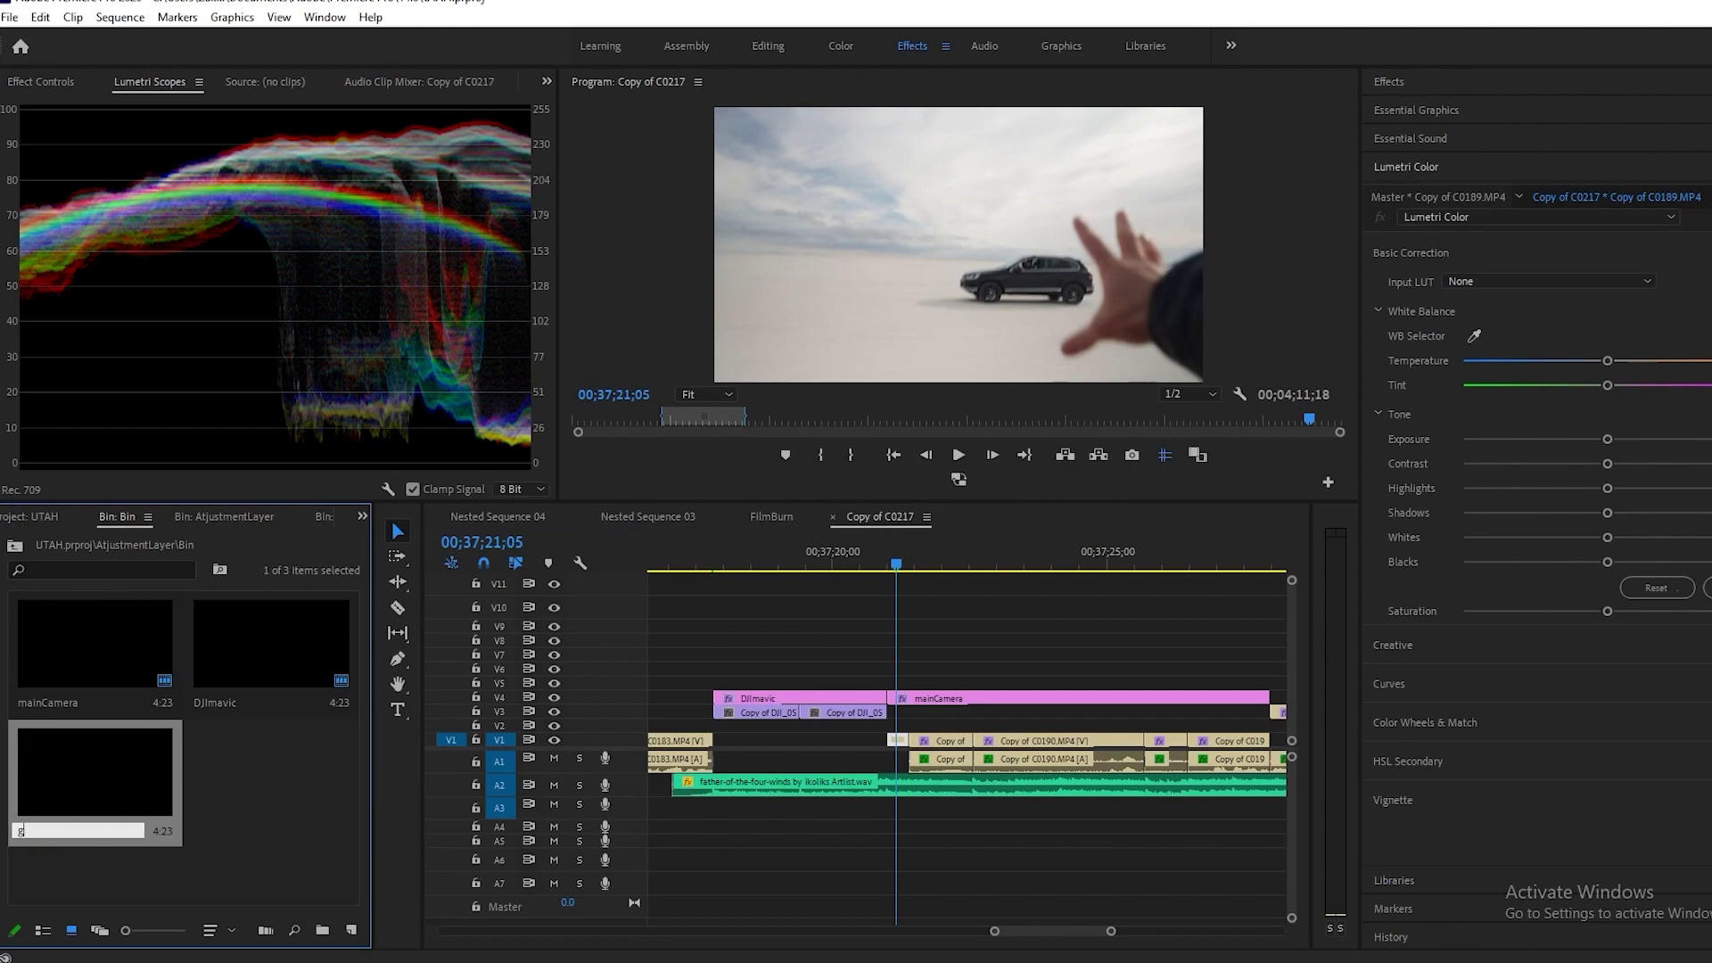
pyautogui.write('grade')
pyautogui.press('Tab')
# Place the grade layer on V5 across both the DJImavic and mainCamera layers and enlarge the program preview.
pyautogui.moveTo(22, 775); pyautogui.dragTo(1267, 683)
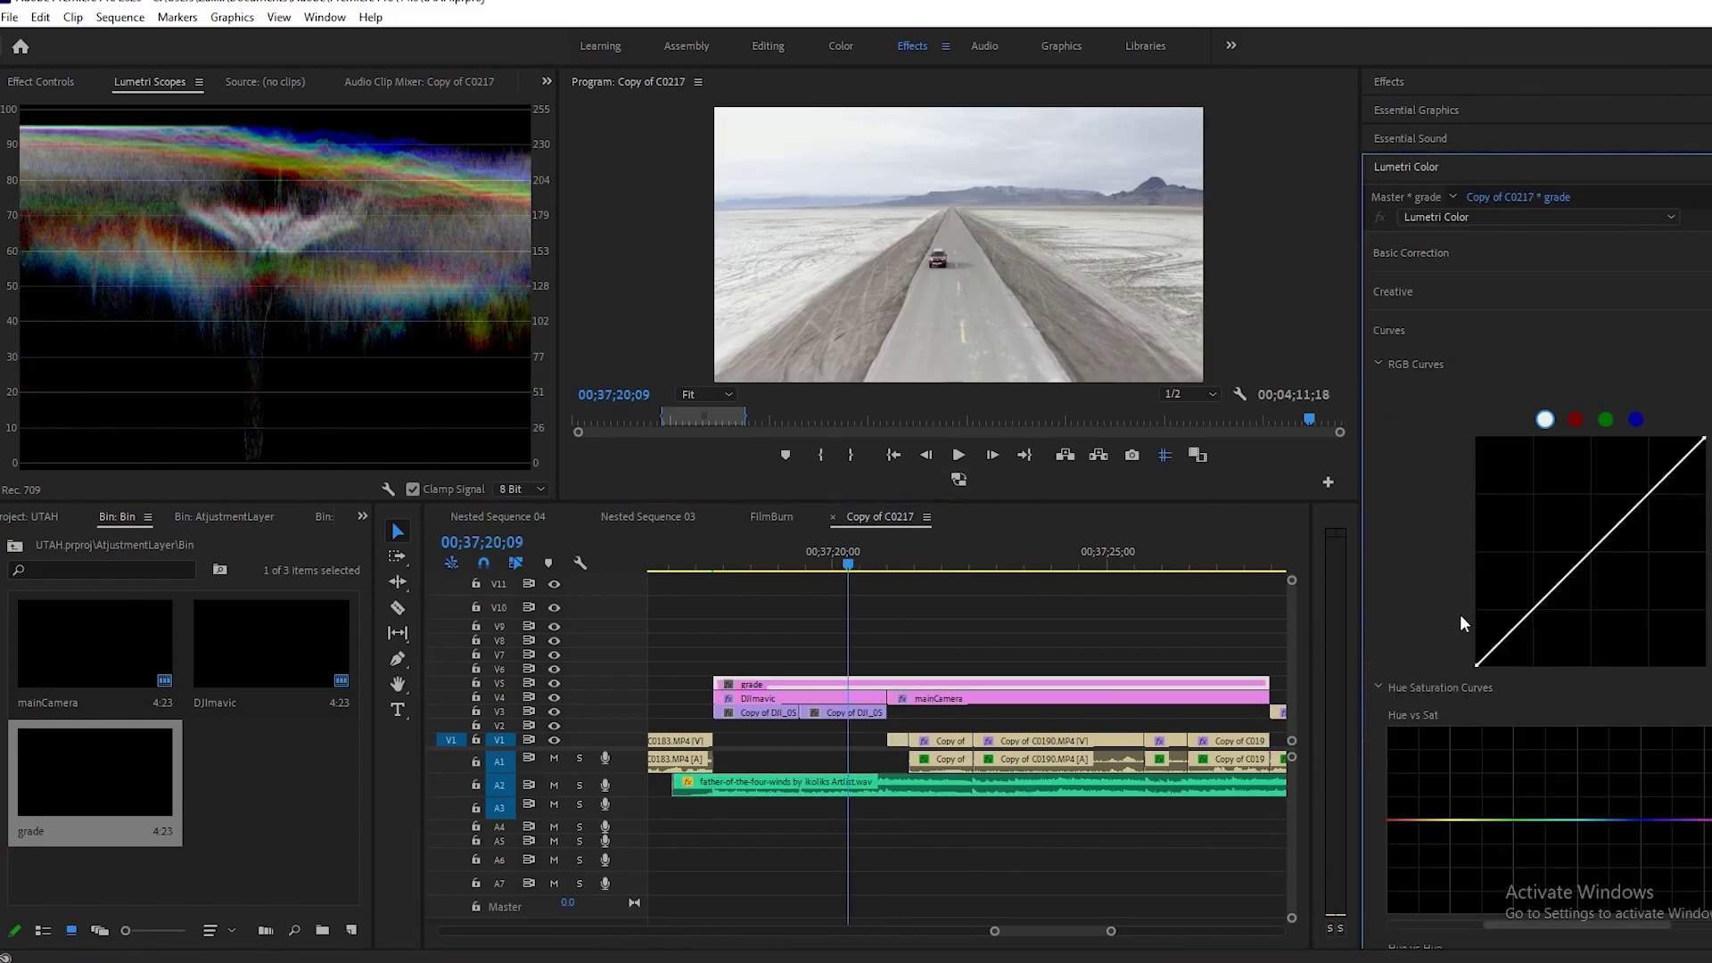
pyautogui.click(1389, 330)
pyautogui.click(1425, 368)
pyautogui.moveTo(891, 503); pyautogui.dragTo(891, 610)
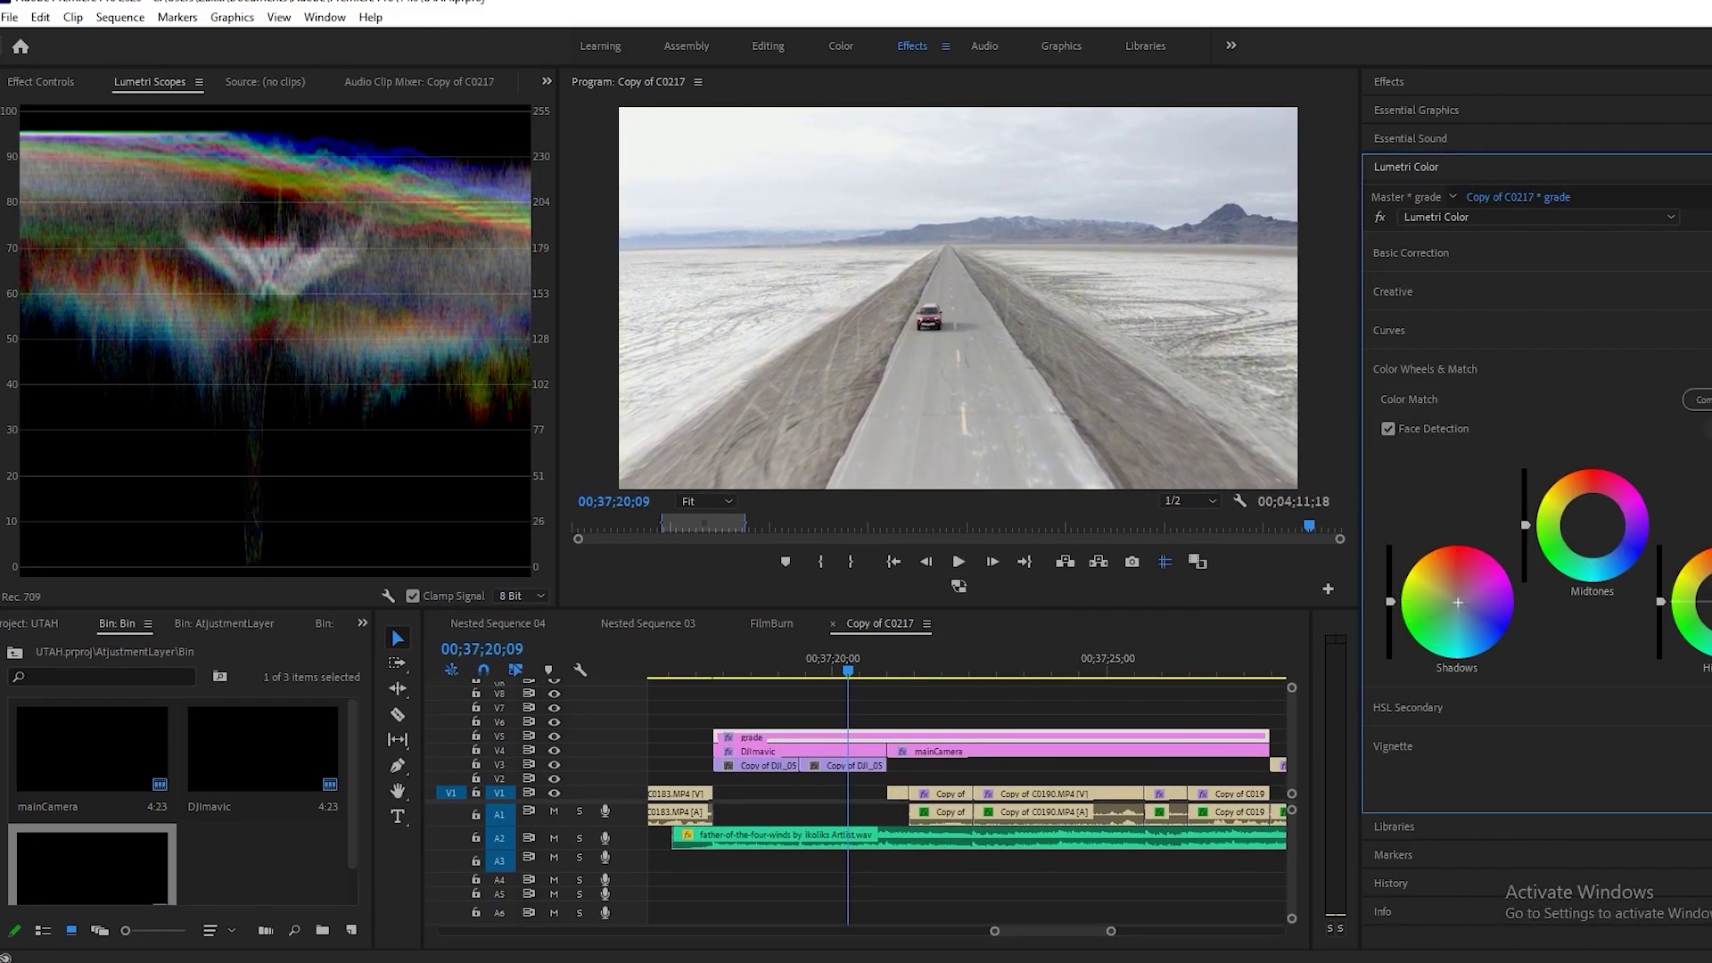
# Choose a creative look for the grade layer in Lumetri Color and slightly shift its shadow and highlight tints.
pyautogui.click(1389, 329)
pyautogui.click(1393, 292)
pyautogui.click(1485, 320)
pyautogui.click(1485, 419)
pyautogui.click(1484, 320)
pyautogui.click(1489, 834)
pyautogui.click(1487, 320)
pyautogui.moveTo(1501, 752); pyautogui.dragTo(1503, 757)
pyautogui.moveTo(1665, 752); pyautogui.dragTo(1662, 757)
# Raise the grade layer's saturation in the Lumetri basic correction and move the playhead slightly forward to check the shot.
pyautogui.click(1411, 253)
pyautogui.moveTo(1608, 612); pyautogui.dragTo(1688, 612)
pyautogui.click(1424, 723)
pyautogui.click(1411, 253)
pyautogui.moveTo(847, 668)
pyautogui.mouseDown()
pyautogui.moveTo(785, 669)
pyautogui.moveTo(909, 669)
pyautogui.moveTo(829, 670)
pyautogui.moveTo(856, 670)
pyautogui.mouseUp()
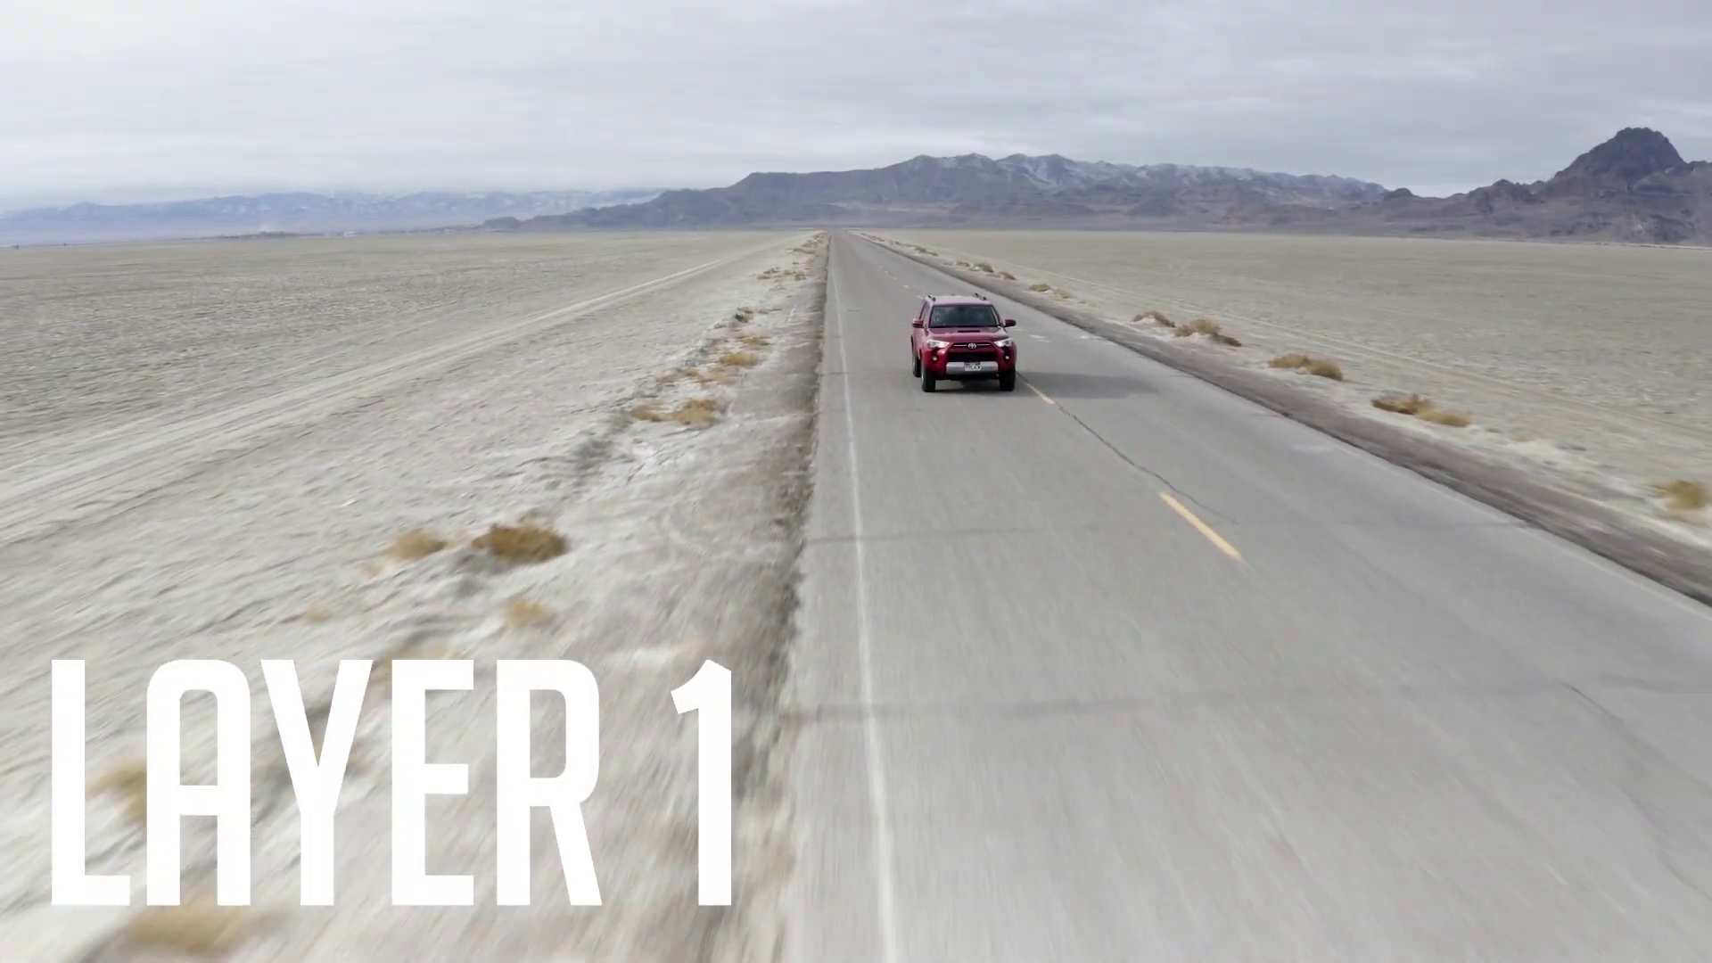